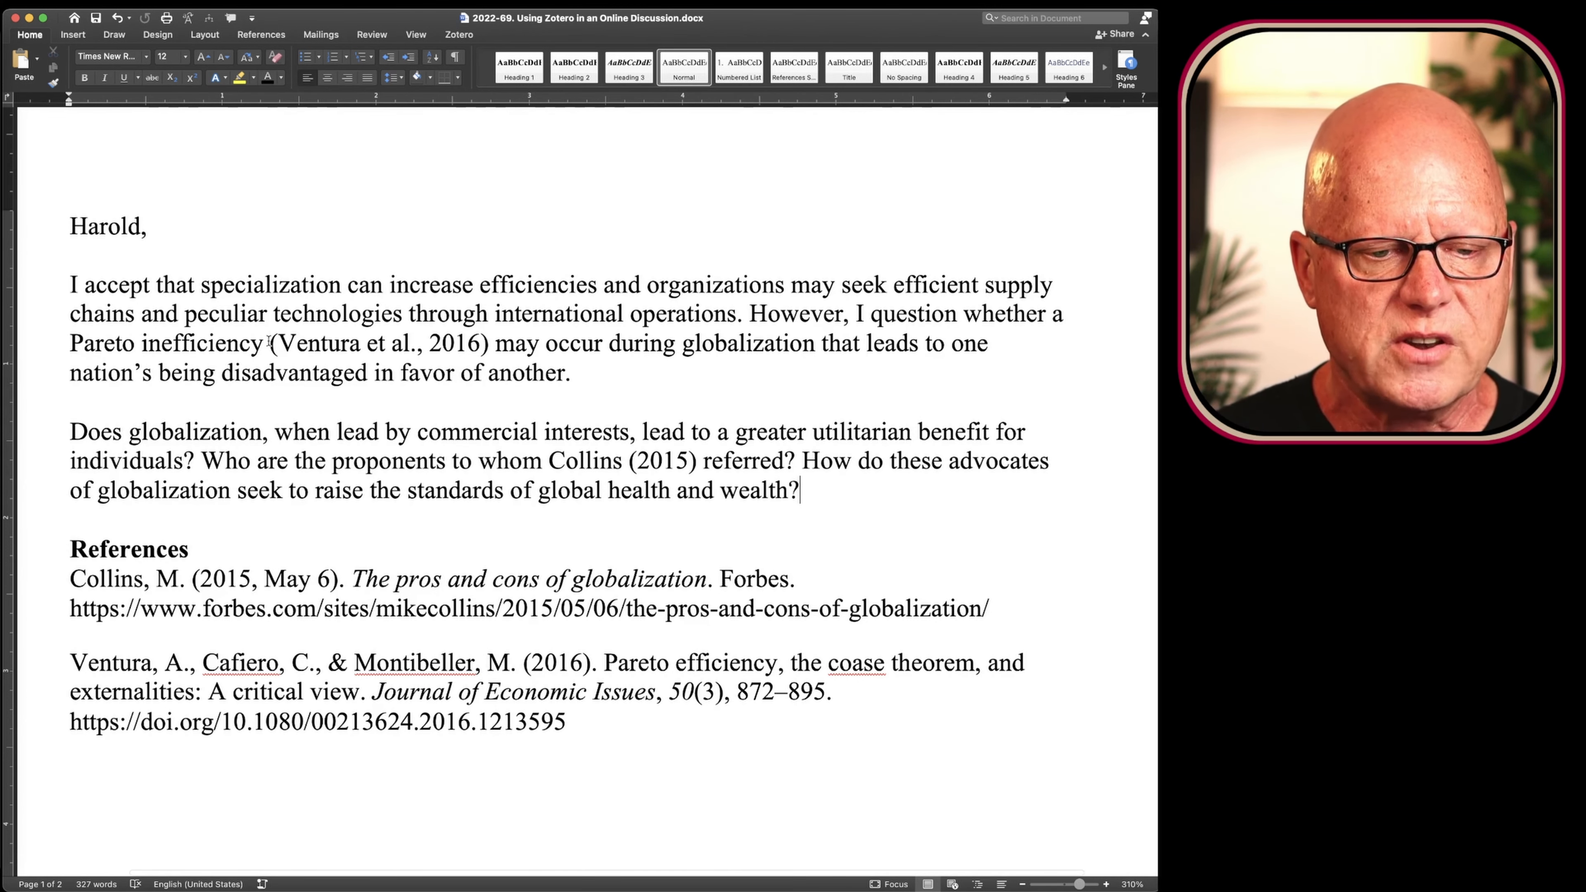
# Examine the in-text citations (Ventura et al., 2016) and Collins (2015) against the reference list below the reply
pyautogui.moveTo(270, 342); pyautogui.dragTo(489, 343)
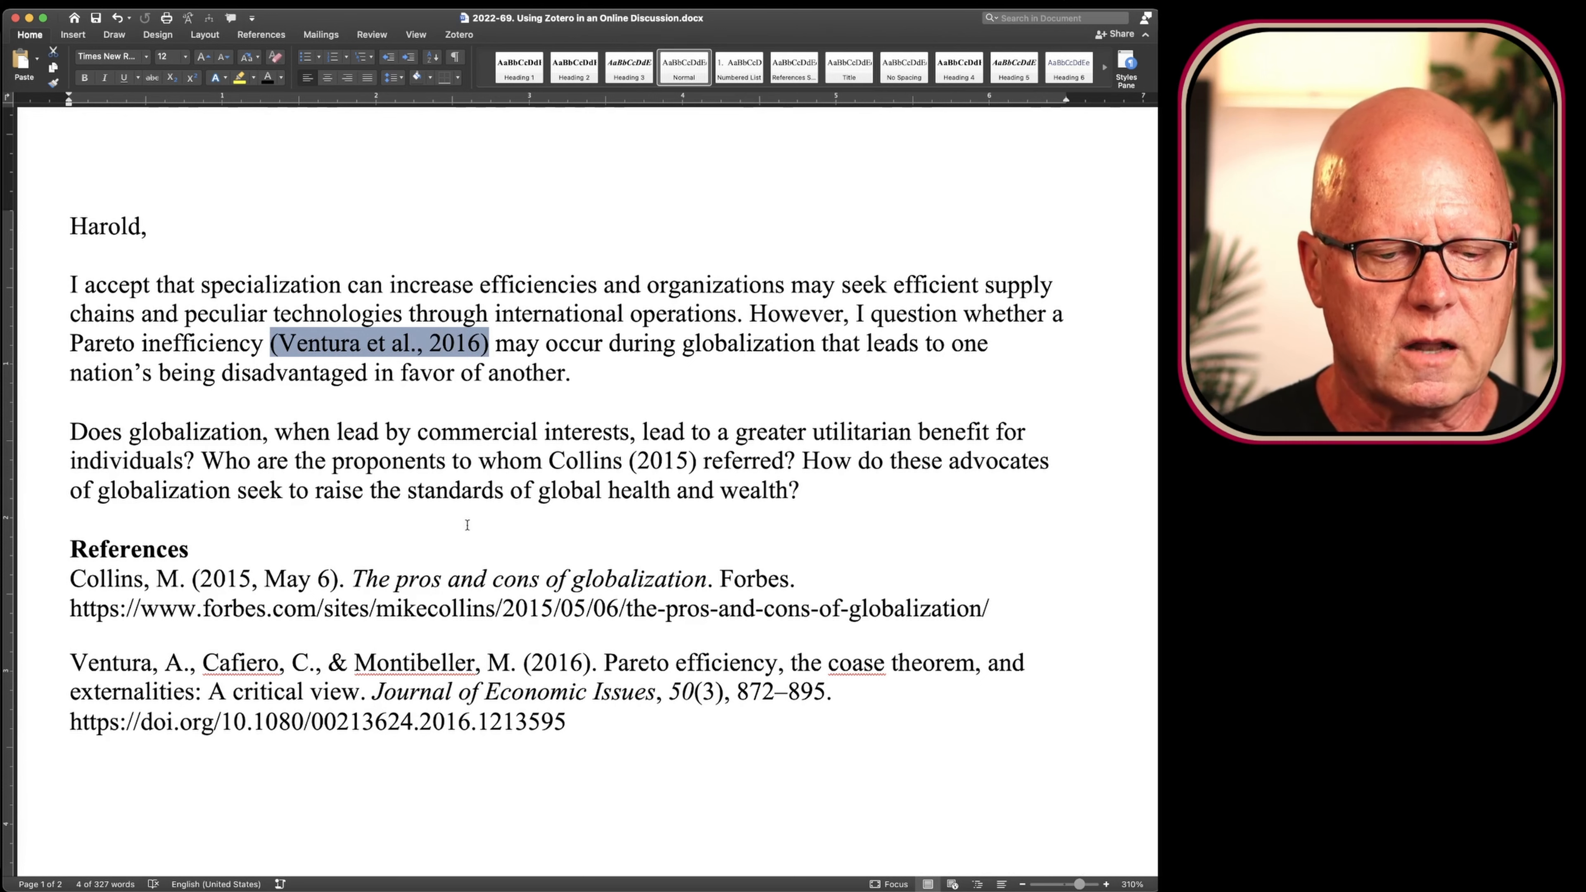
pyautogui.click(589, 729)
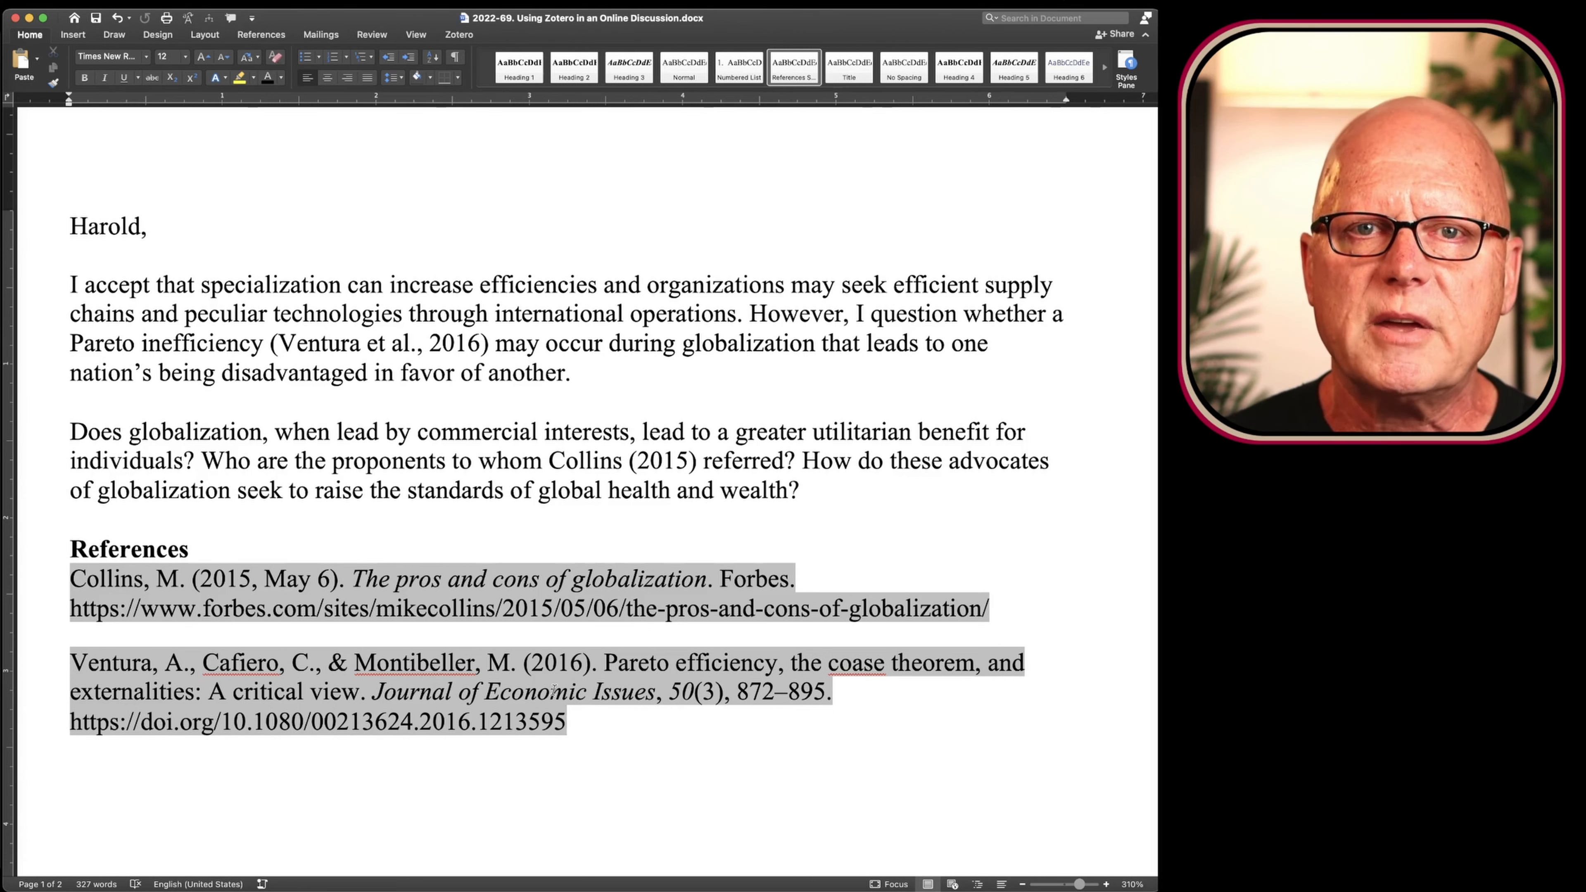
pyautogui.click(461, 371)
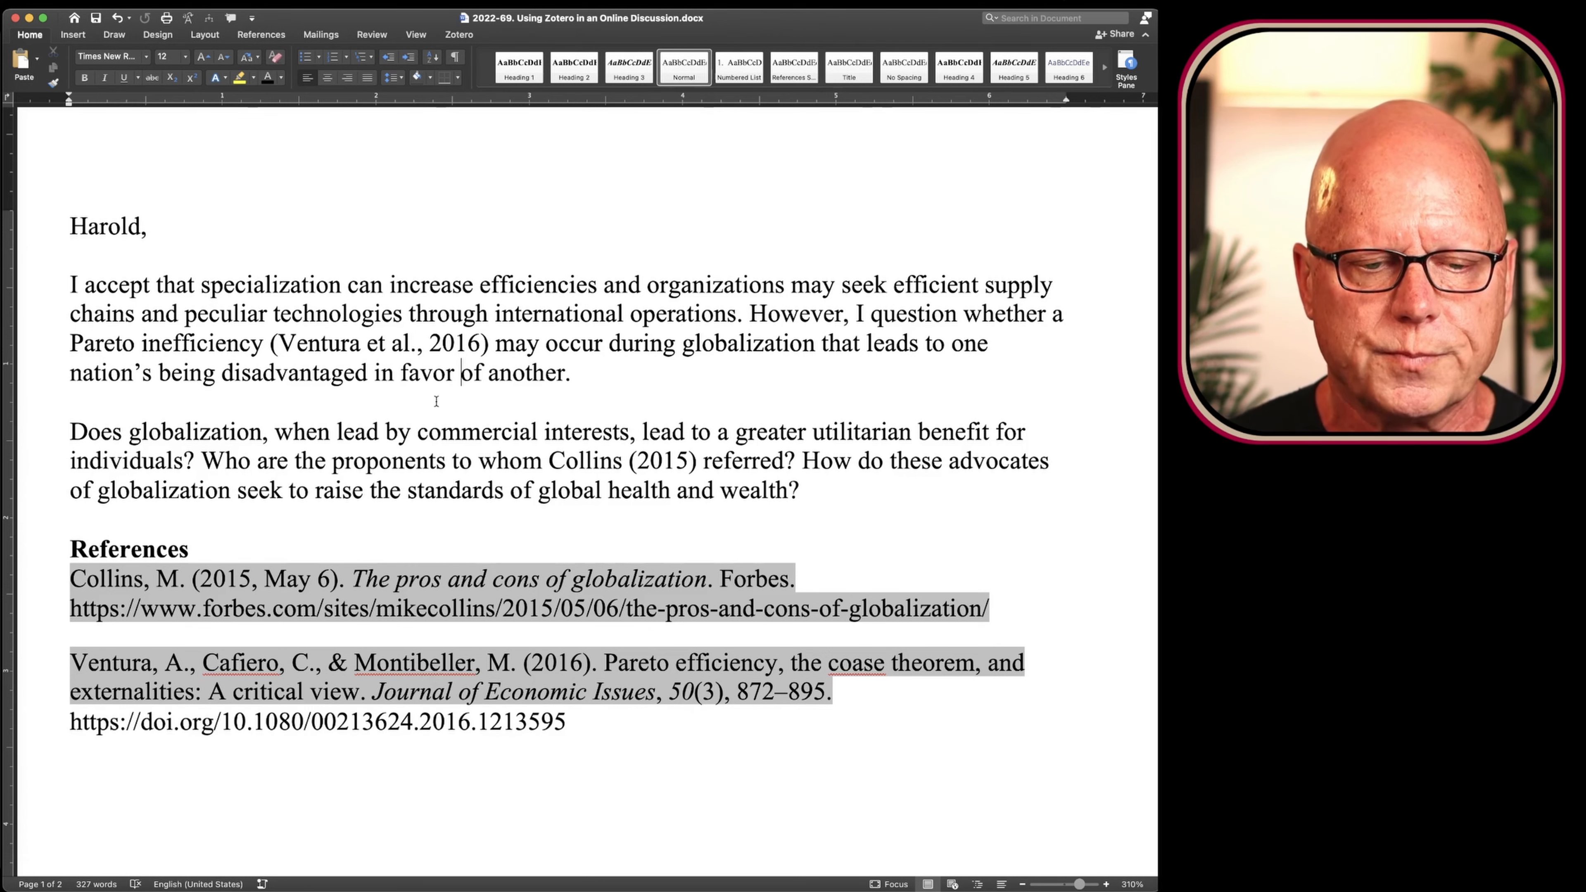
pyautogui.click(433, 406)
pyautogui.click(86, 432)
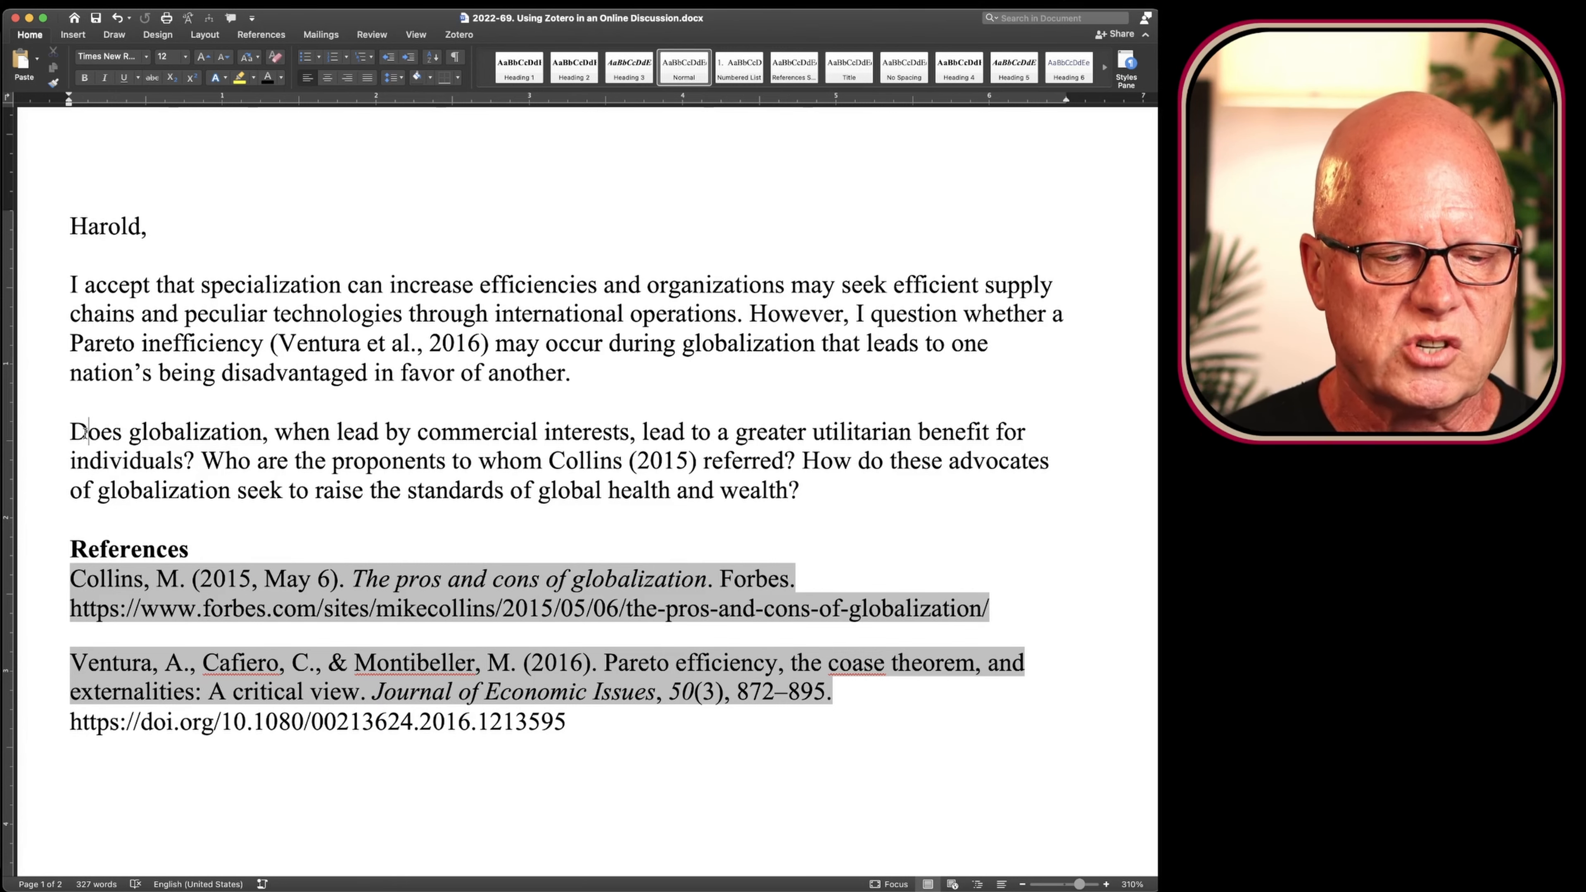
pyautogui.scroll(-3, 85, 433)
pyautogui.scroll(2, 374, 447)
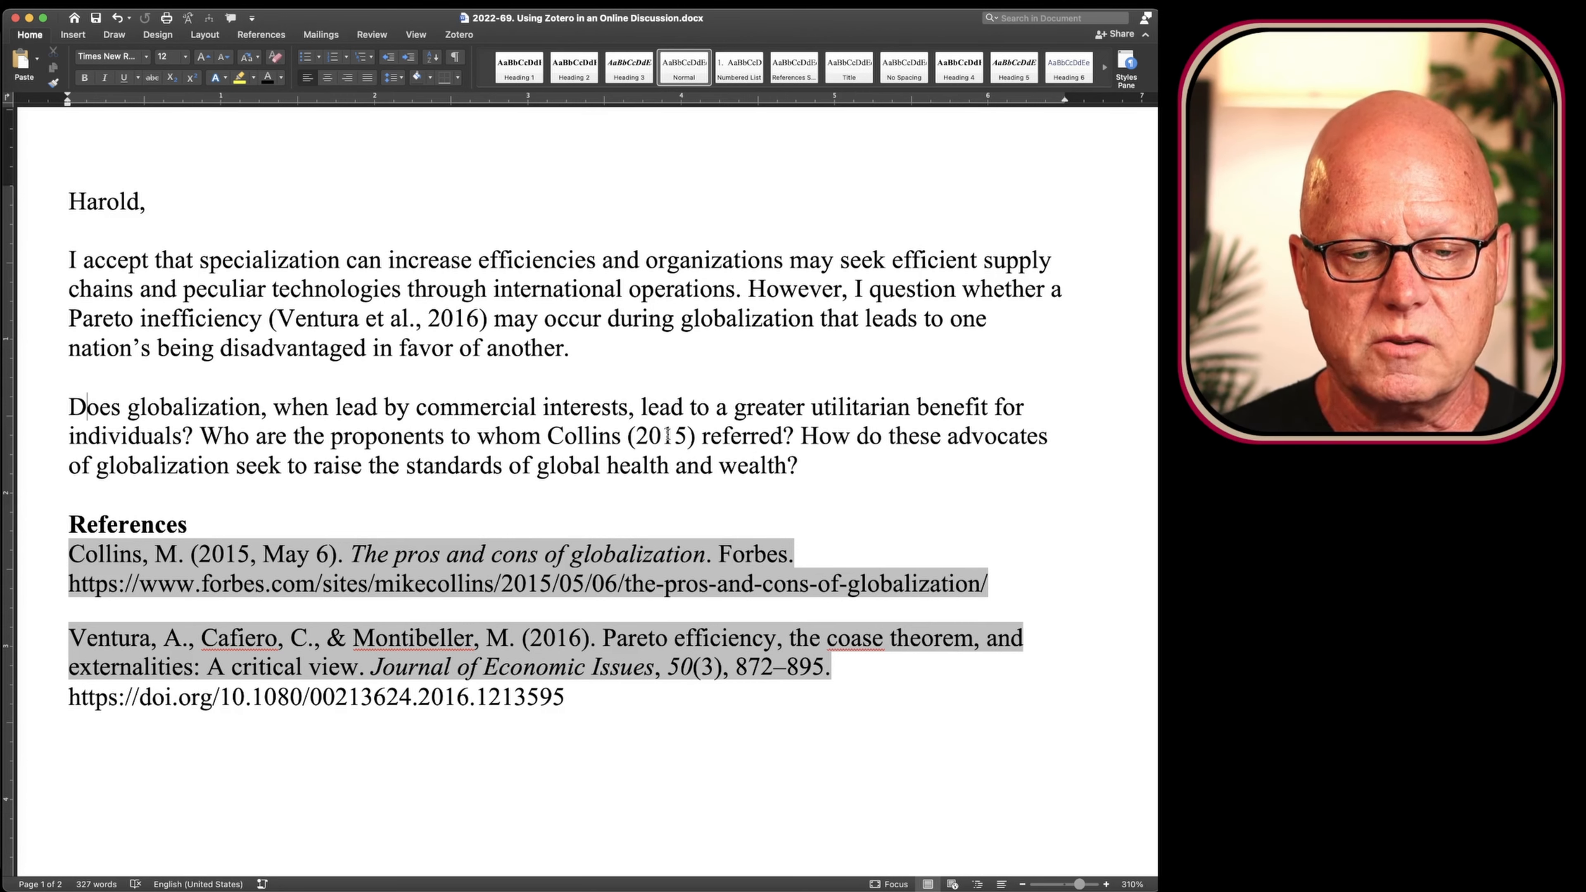
pyautogui.moveTo(565, 436); pyautogui.dragTo(677, 437)
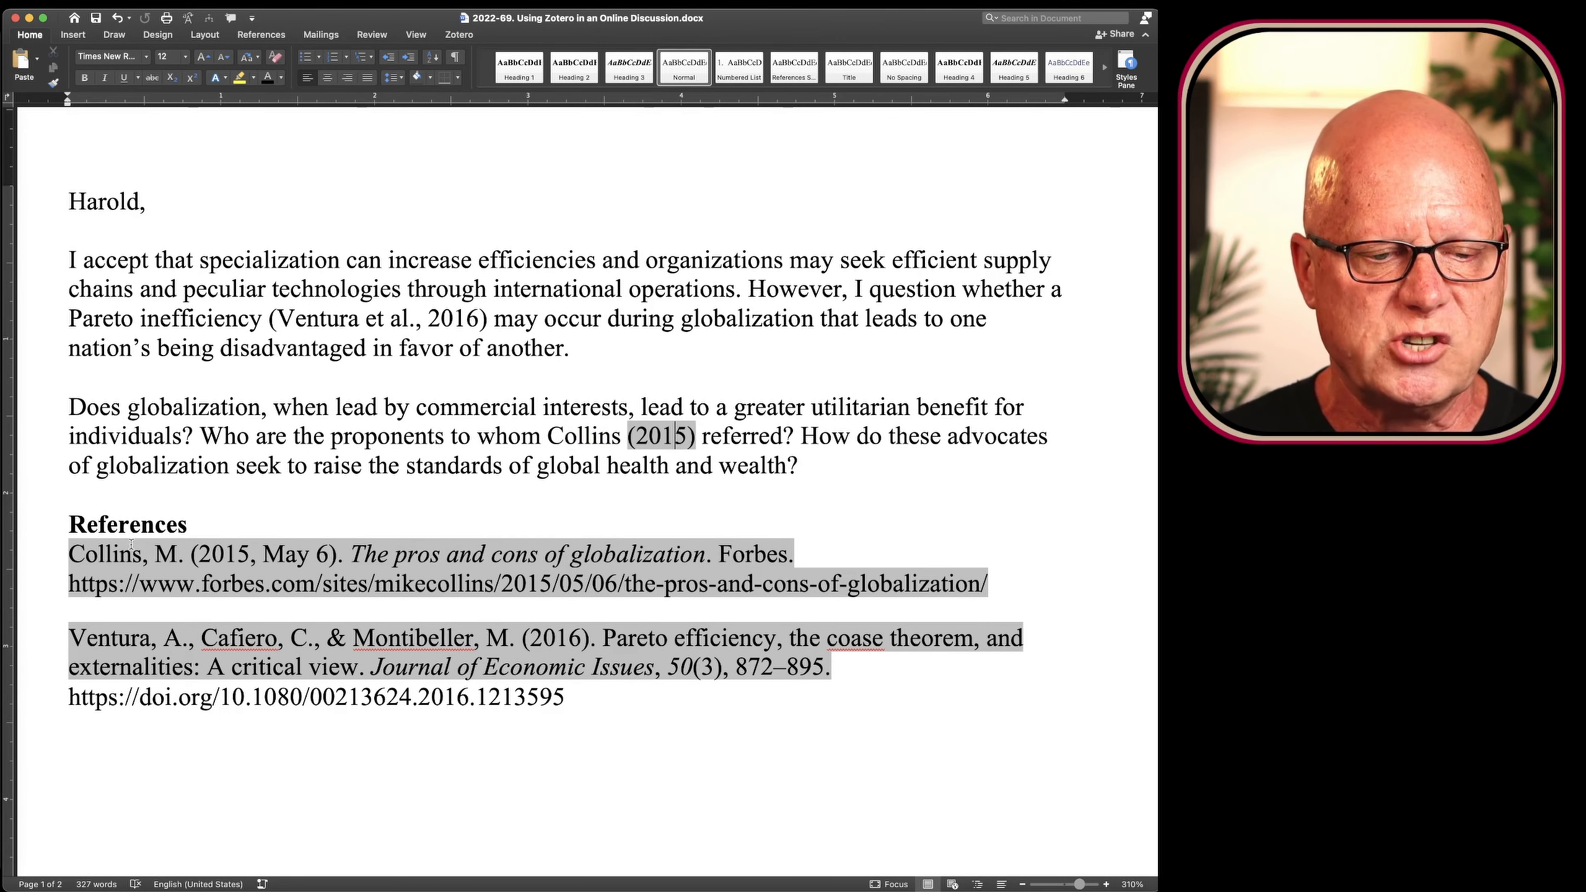
pyautogui.click(735, 508)
pyautogui.click(820, 462)
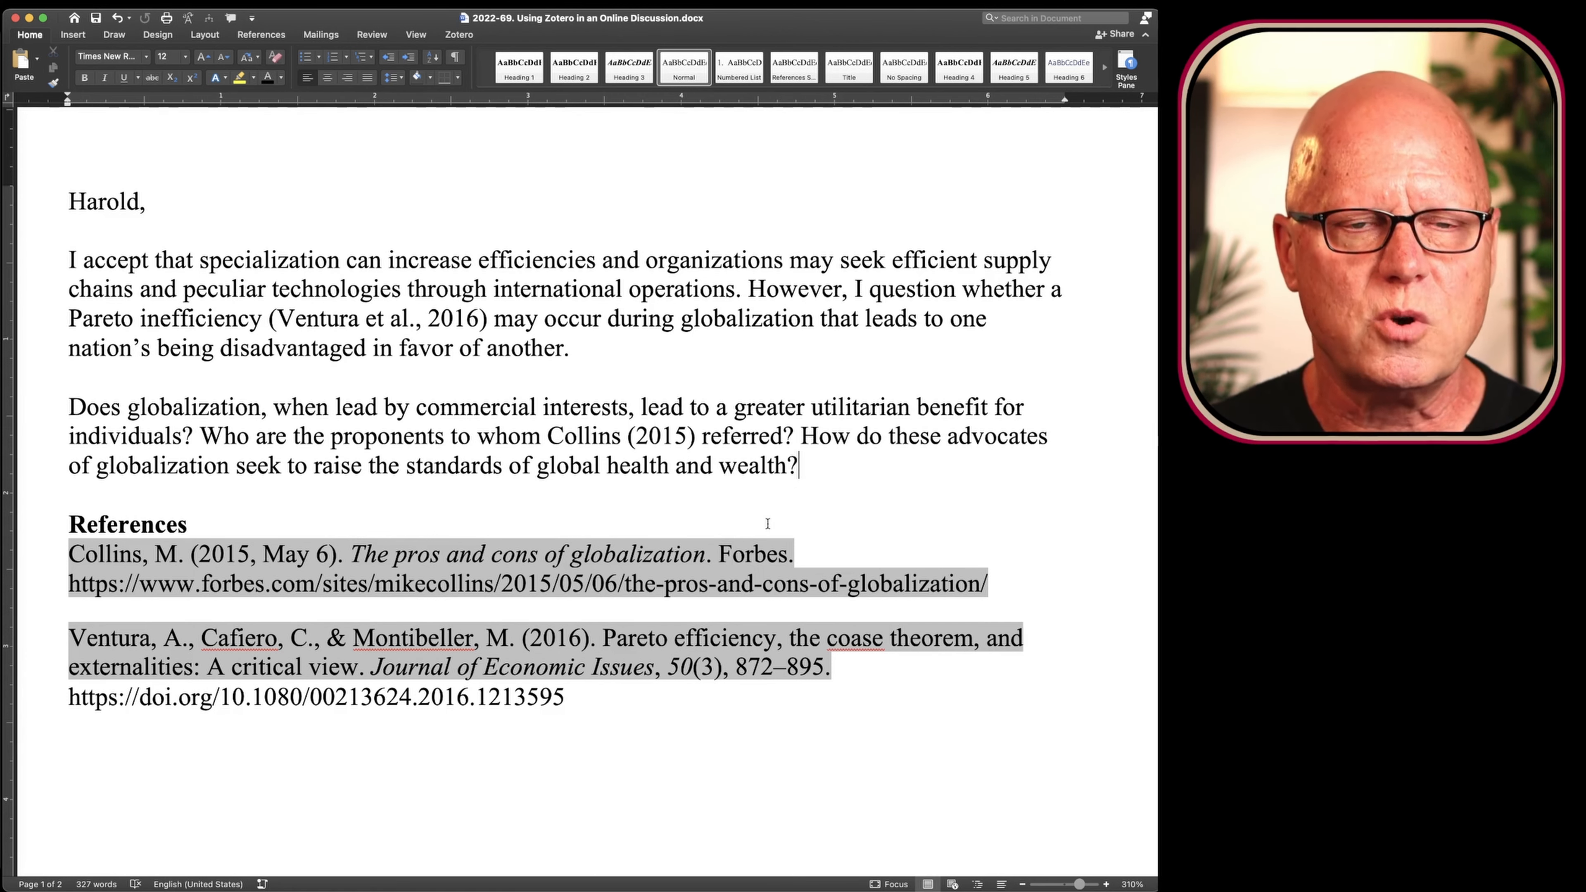
# Delete the References heading and both reference entries below the last paragraph
pyautogui.click(597, 711)
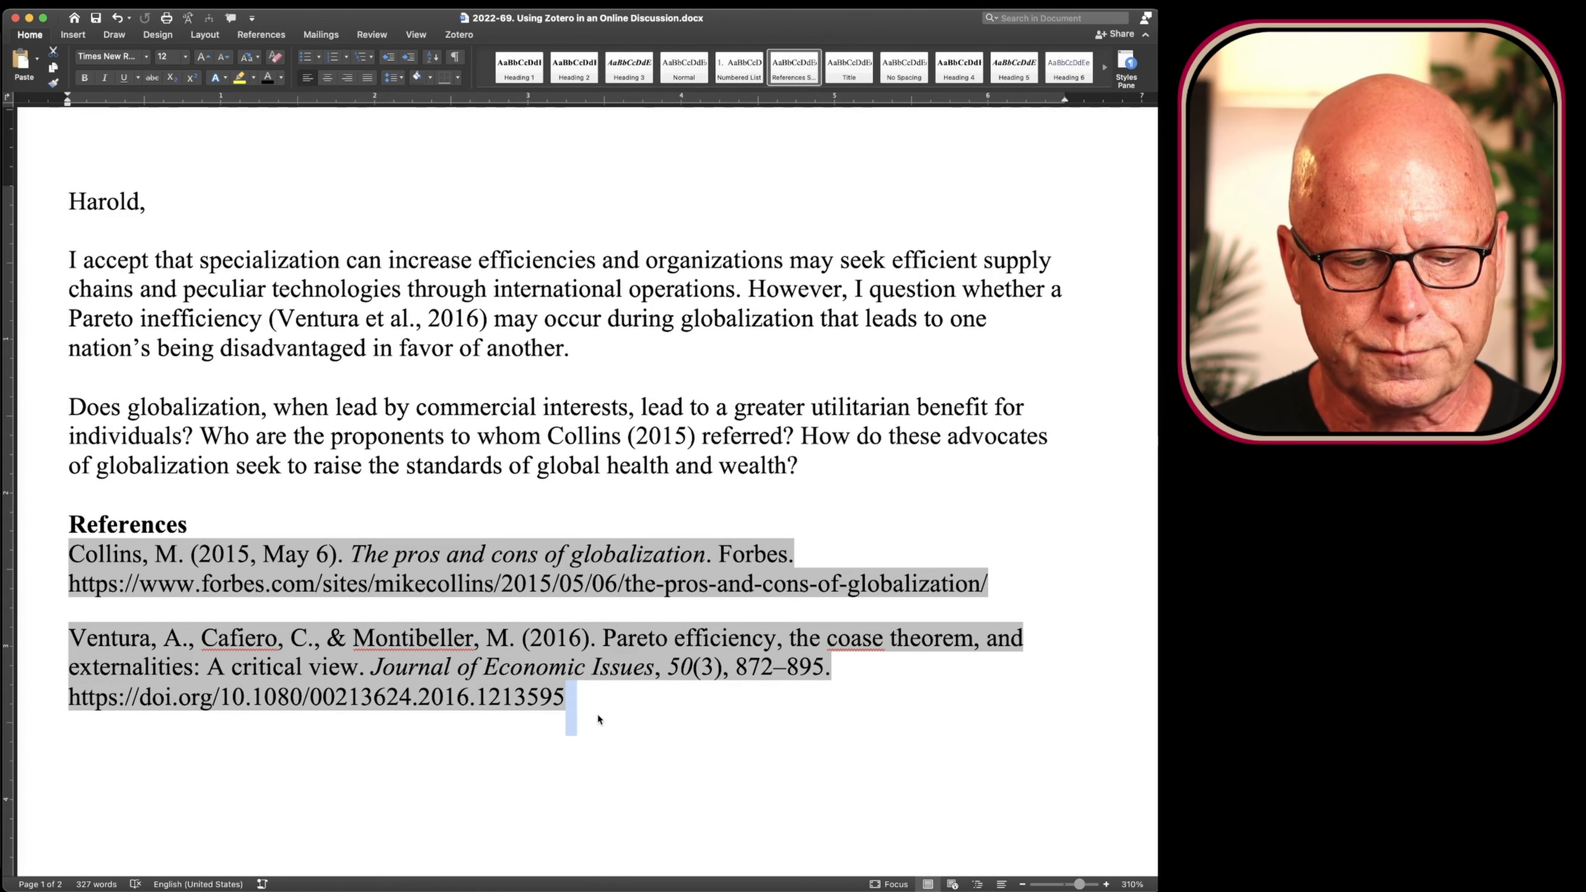
pyautogui.moveTo(596, 702); pyautogui.dragTo(50, 530)
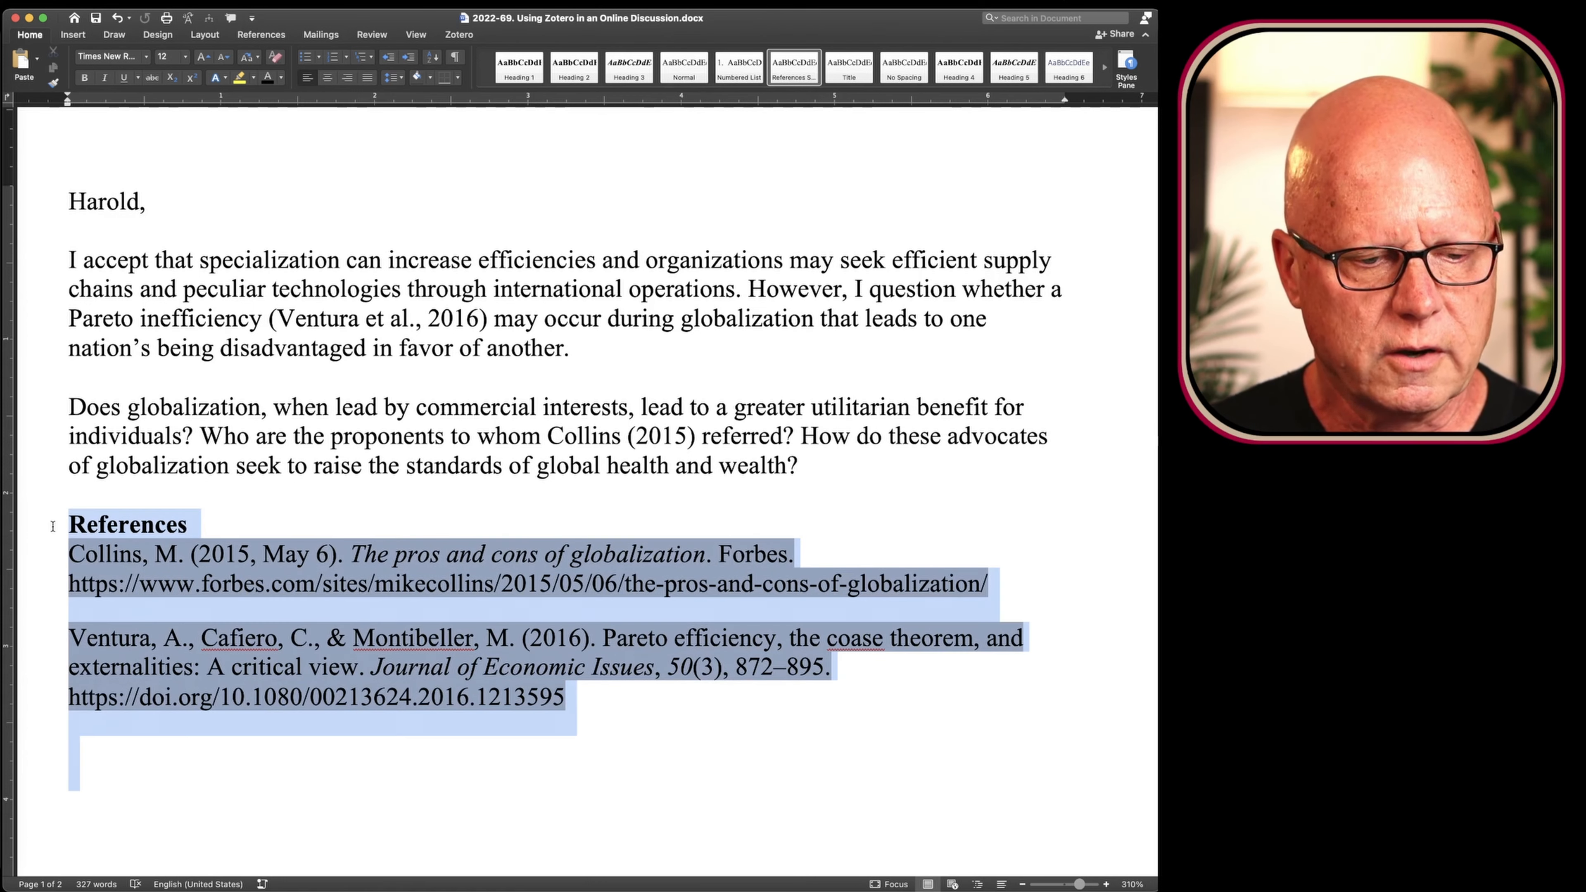
pyautogui.press('Delete')
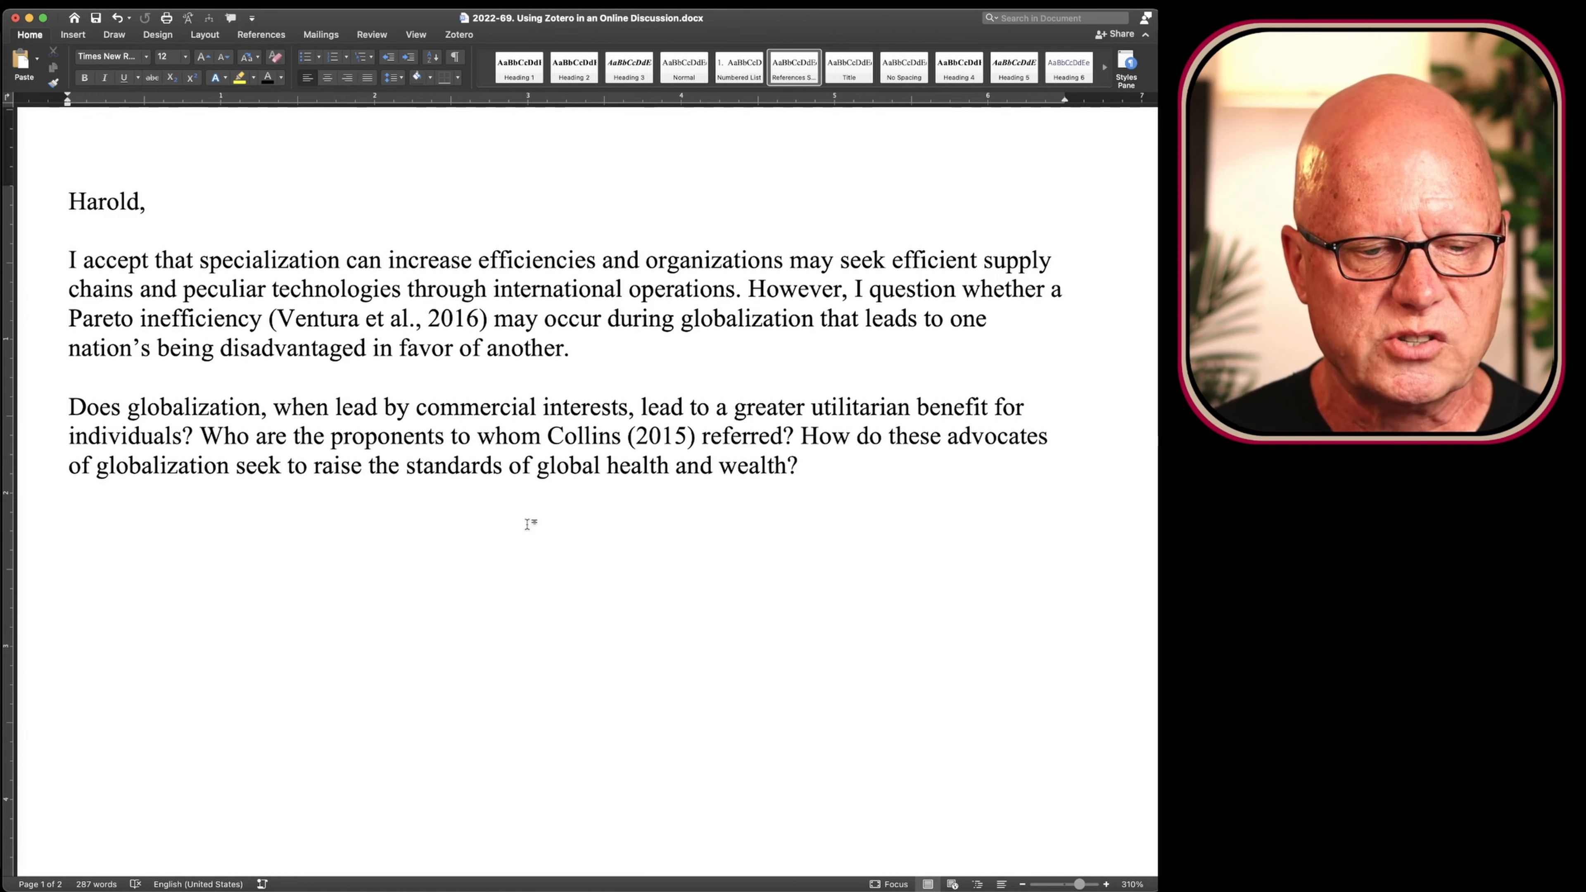
# Delete the in-text citation (Ventura et al., 2016) in the first paragraph and (2015) after "Collins" in the second
pyautogui.moveTo(485, 318); pyautogui.dragTo(266, 328)
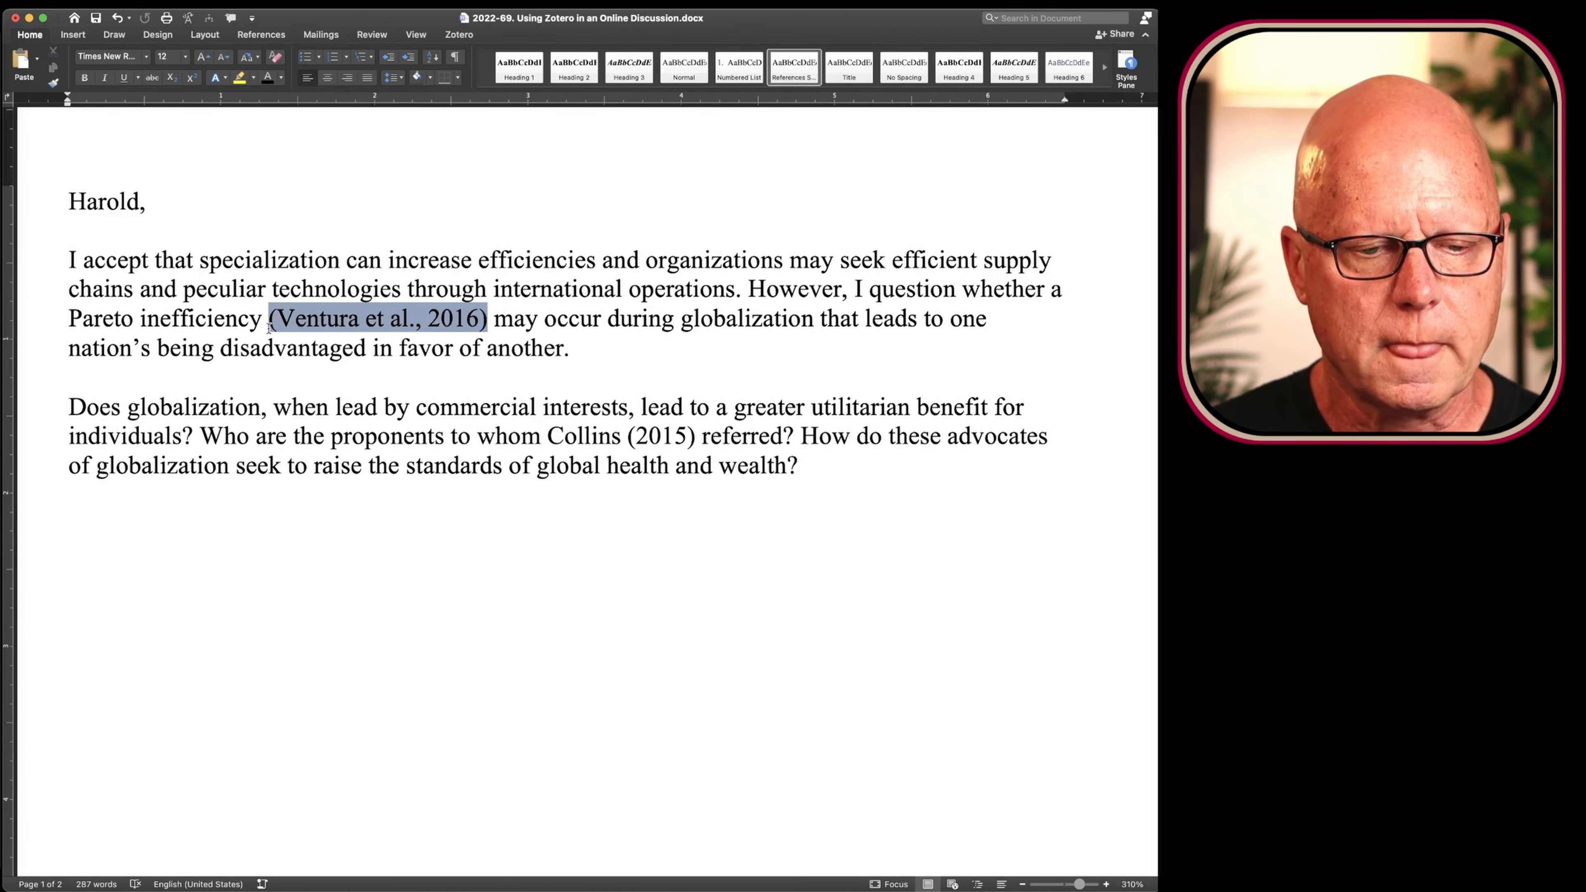
pyautogui.press('Delete')
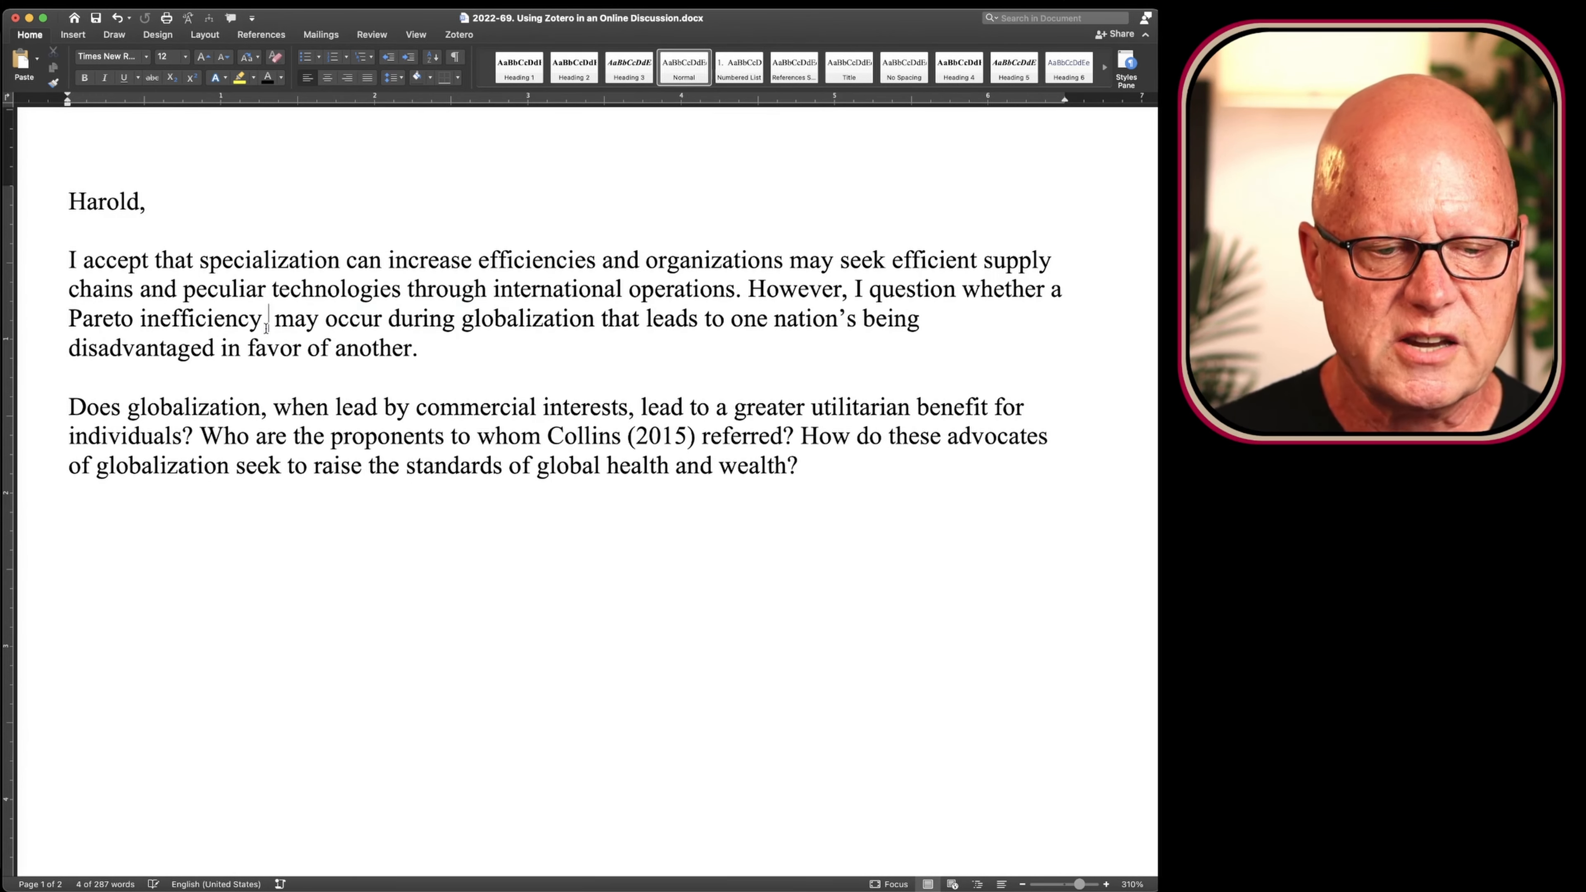
pyautogui.moveTo(702, 435); pyautogui.dragTo(630, 443)
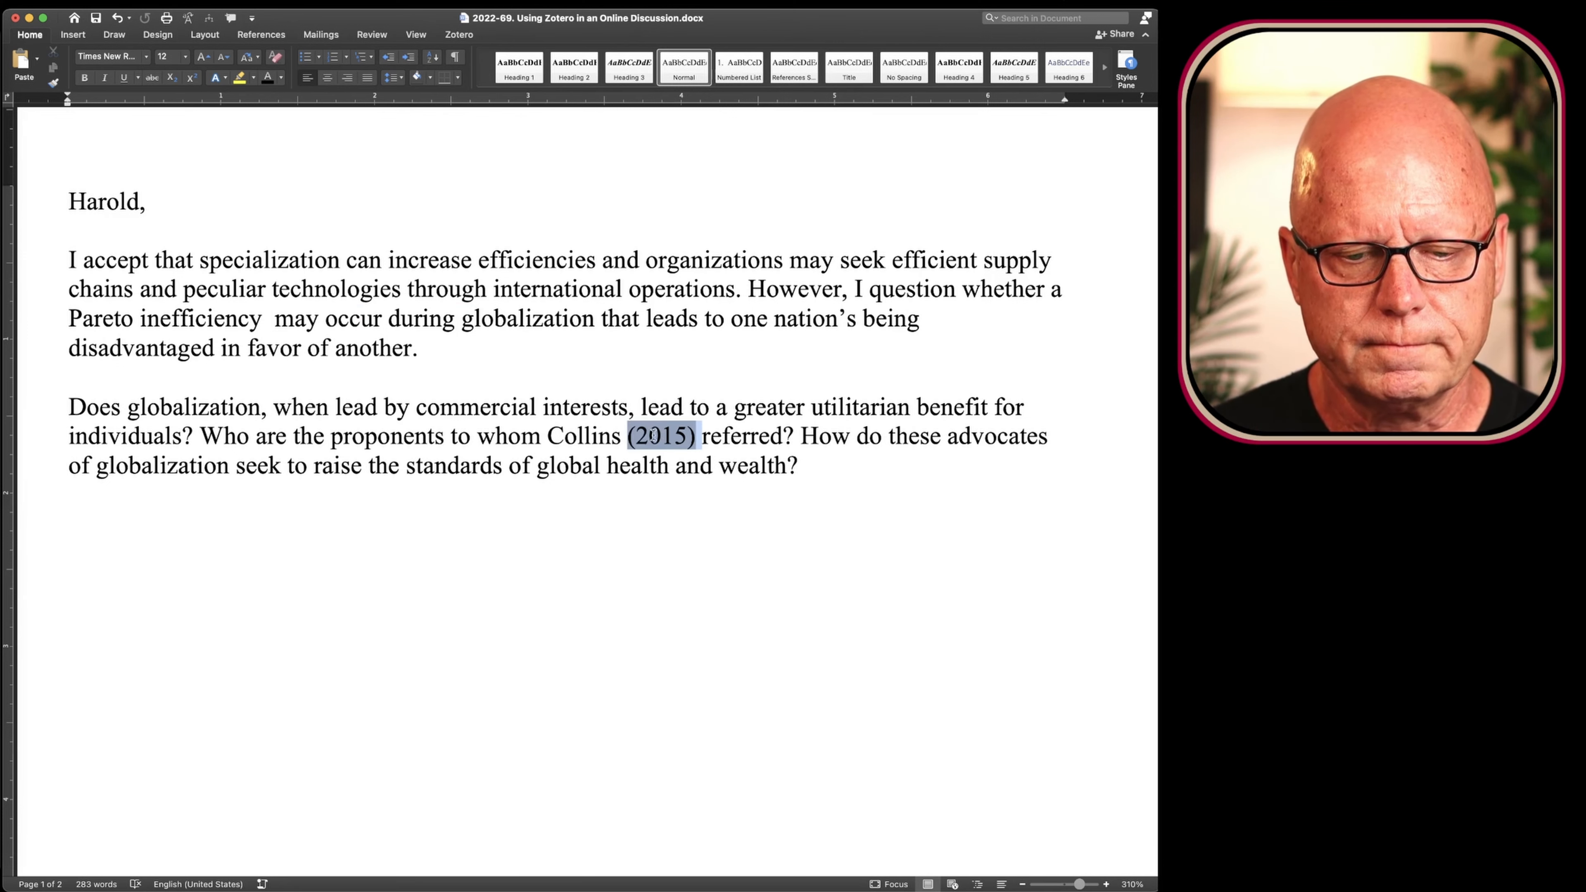
pyautogui.press('Delete')
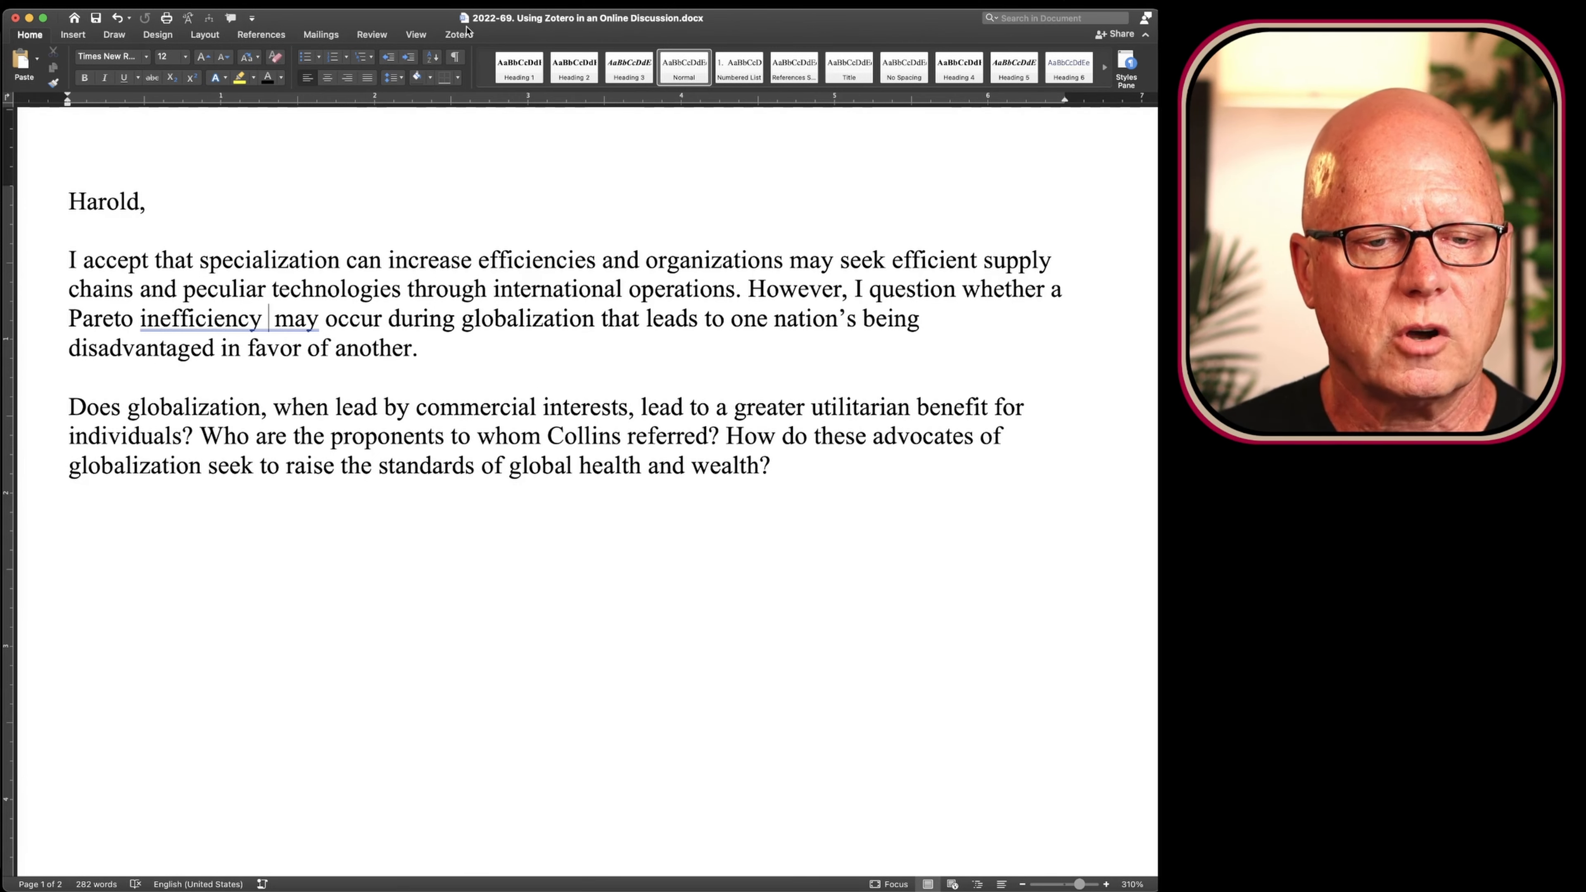
# Insert a Zotero citation for Ventura et al., 2016, after "Pareto inefficiency" in the first paragraph
pyautogui.click(465, 37)
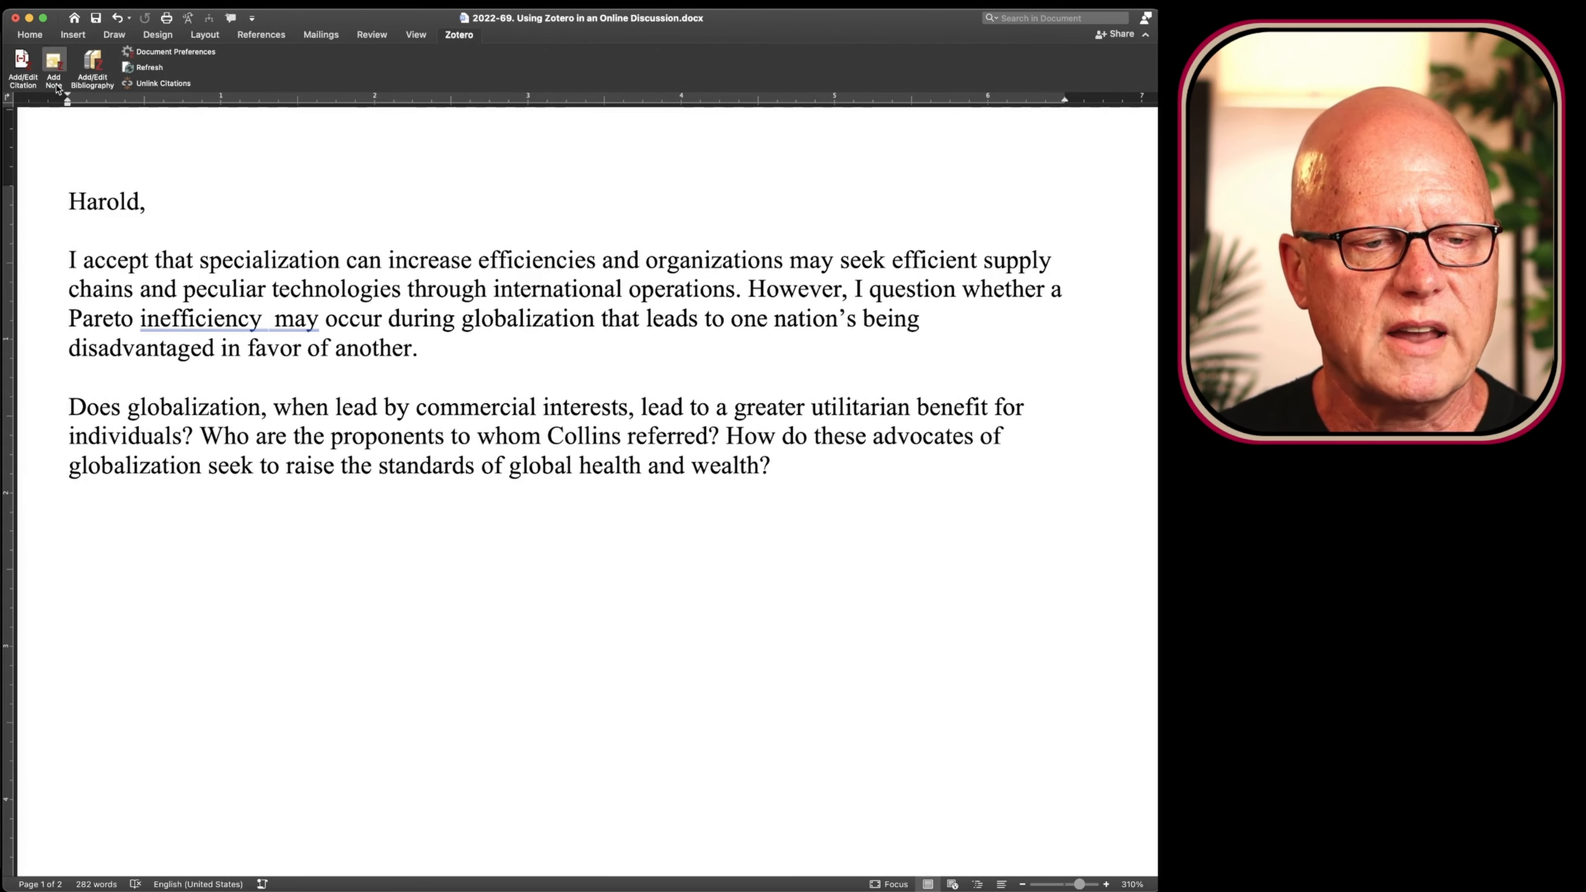
pyautogui.click(24, 66)
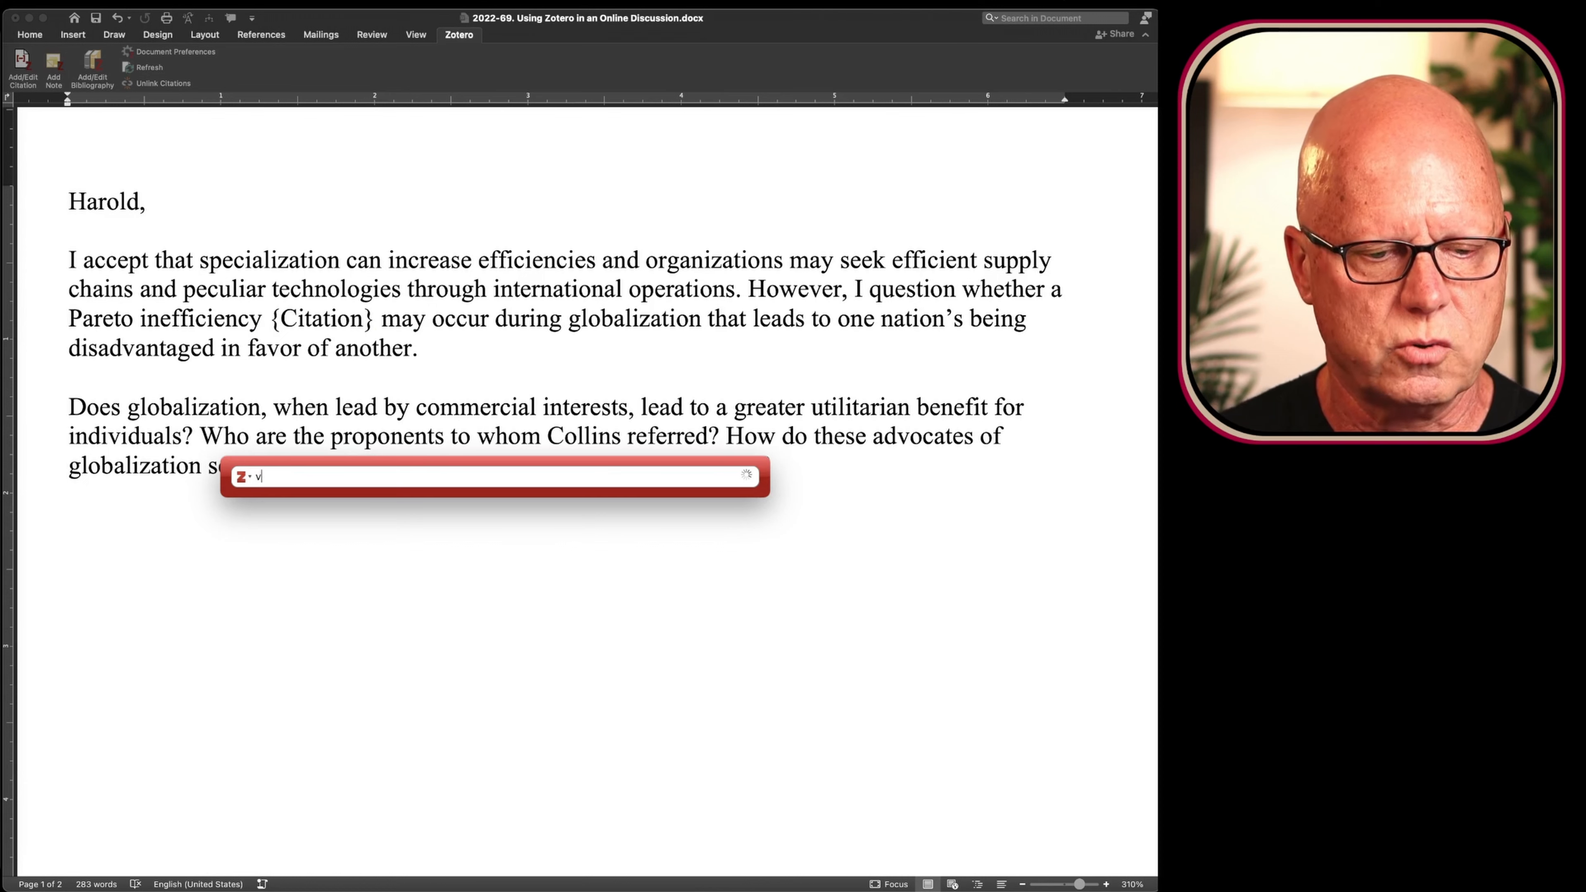
pyautogui.write('ventura')
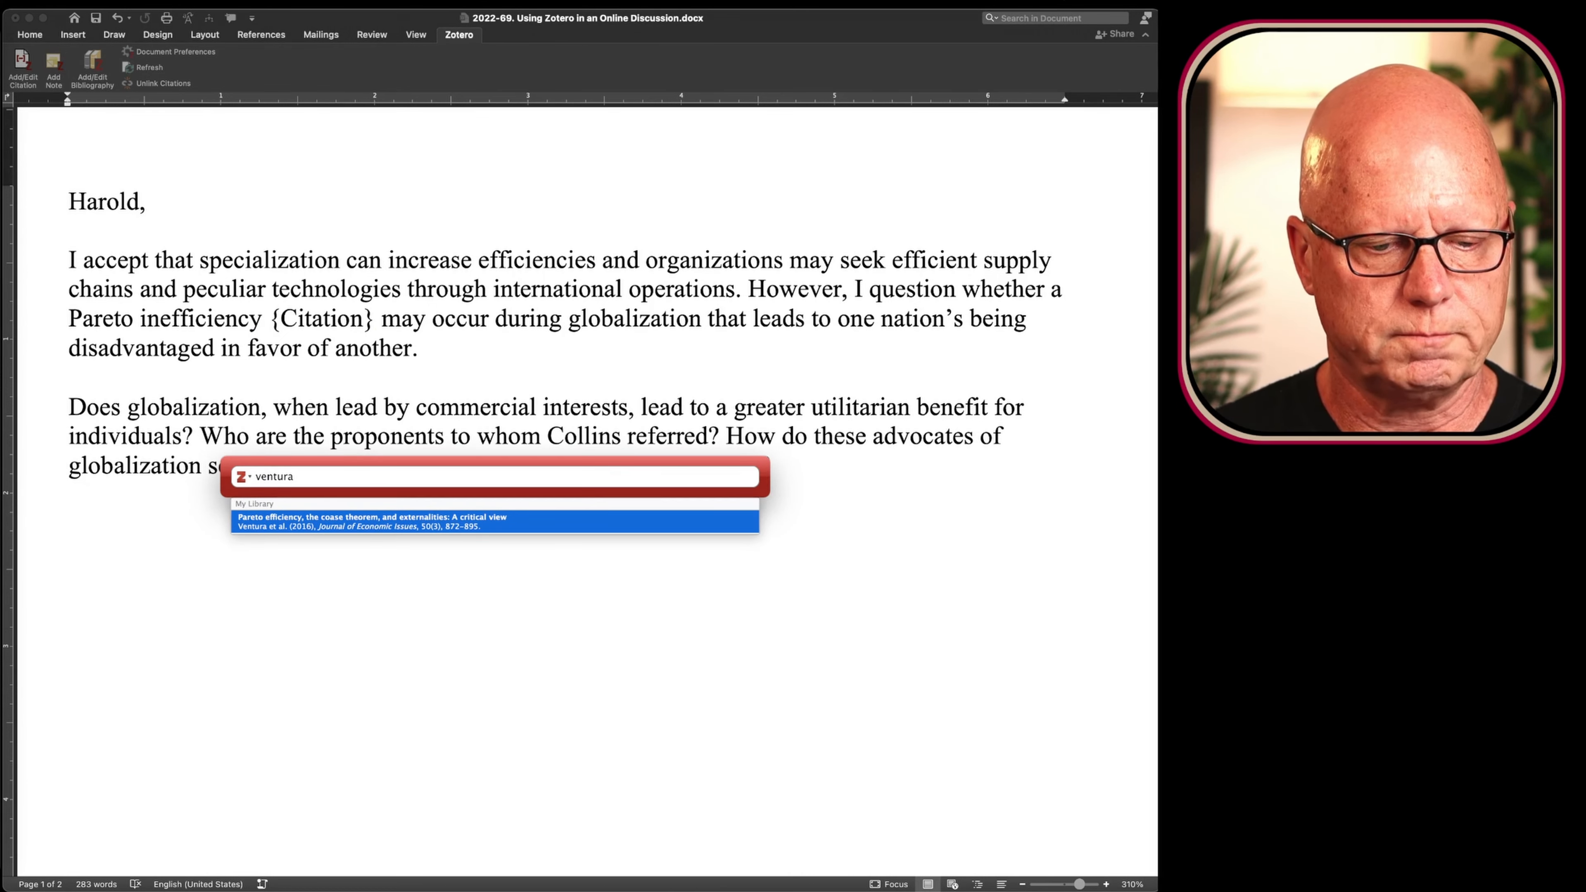
pyautogui.press('Return')
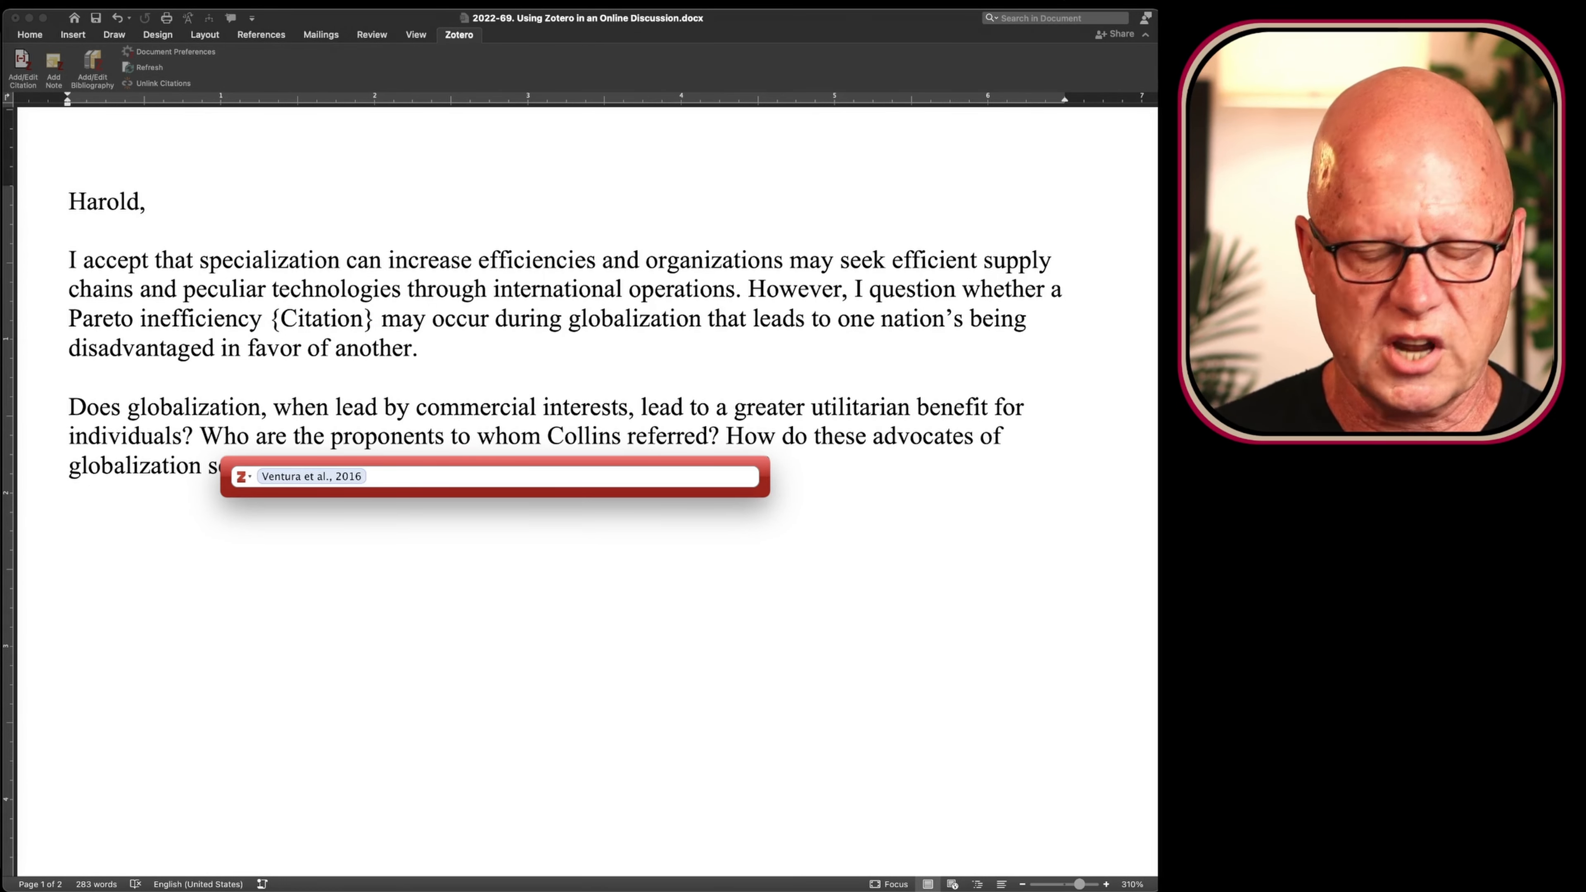
pyautogui.press('Return')
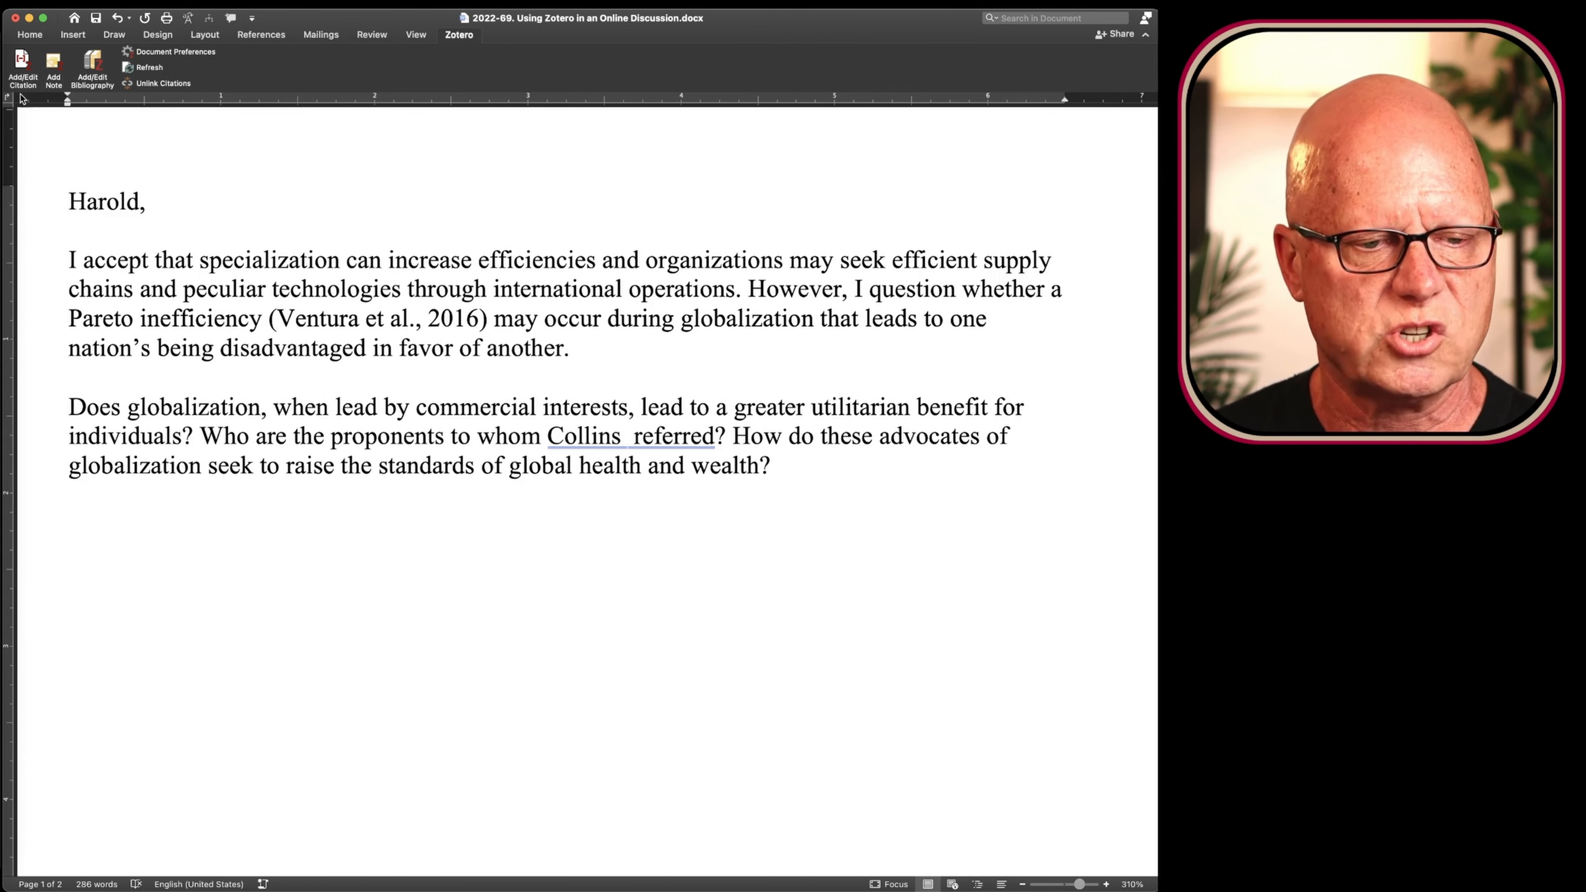
# Insert a Zotero citation for Collins's 2015 Forbes article "The pros and cons of globalization" after "Collins", with Omit Author enabled
pyautogui.click(24, 66)
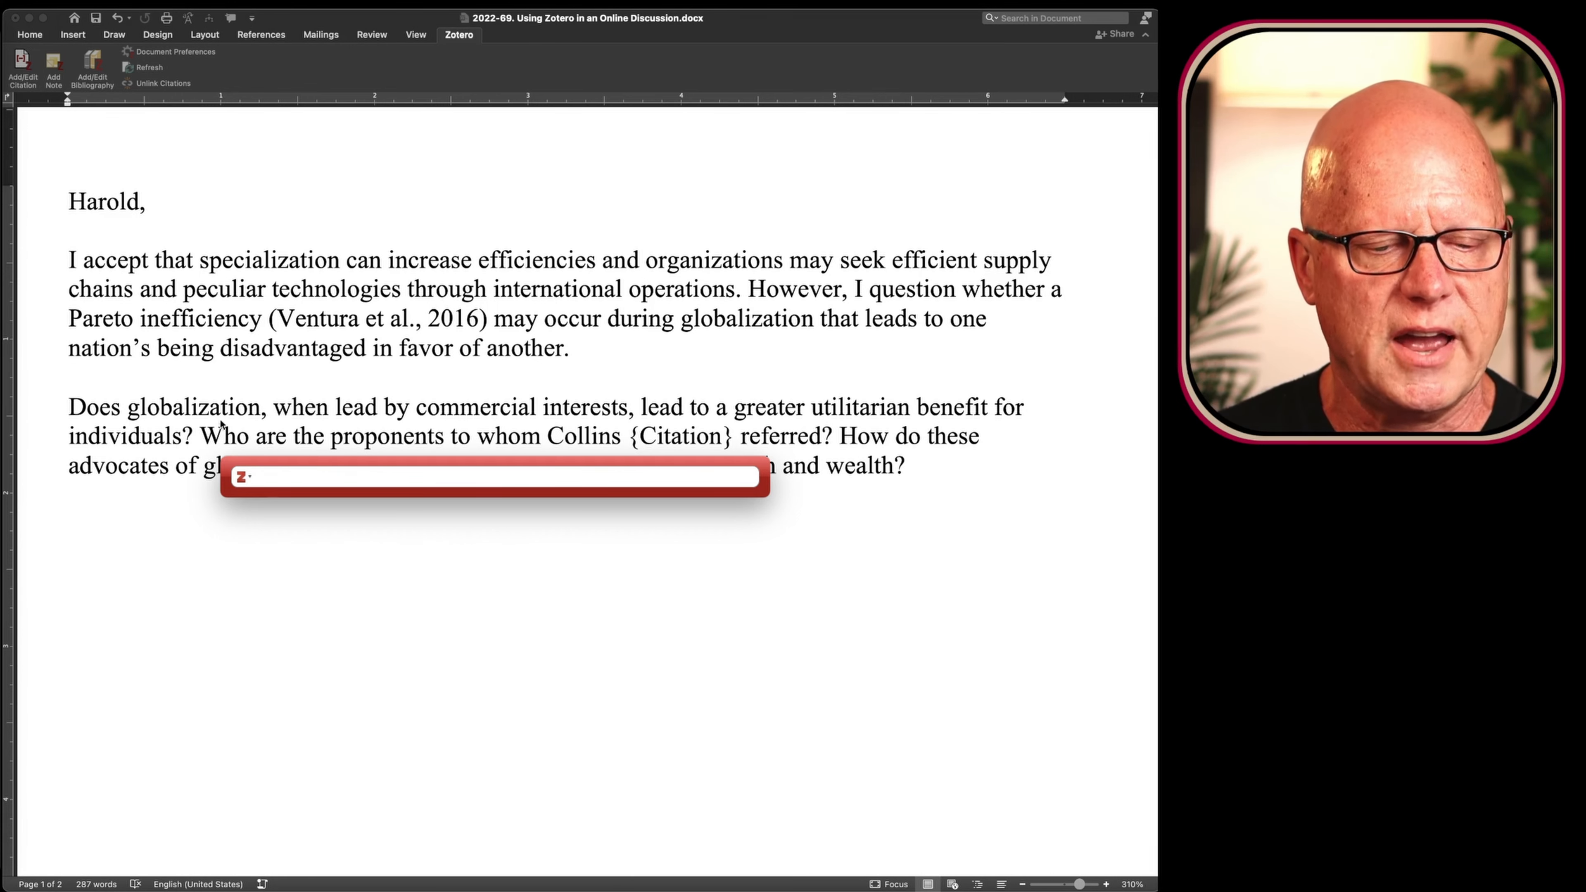
pyautogui.write('collins')
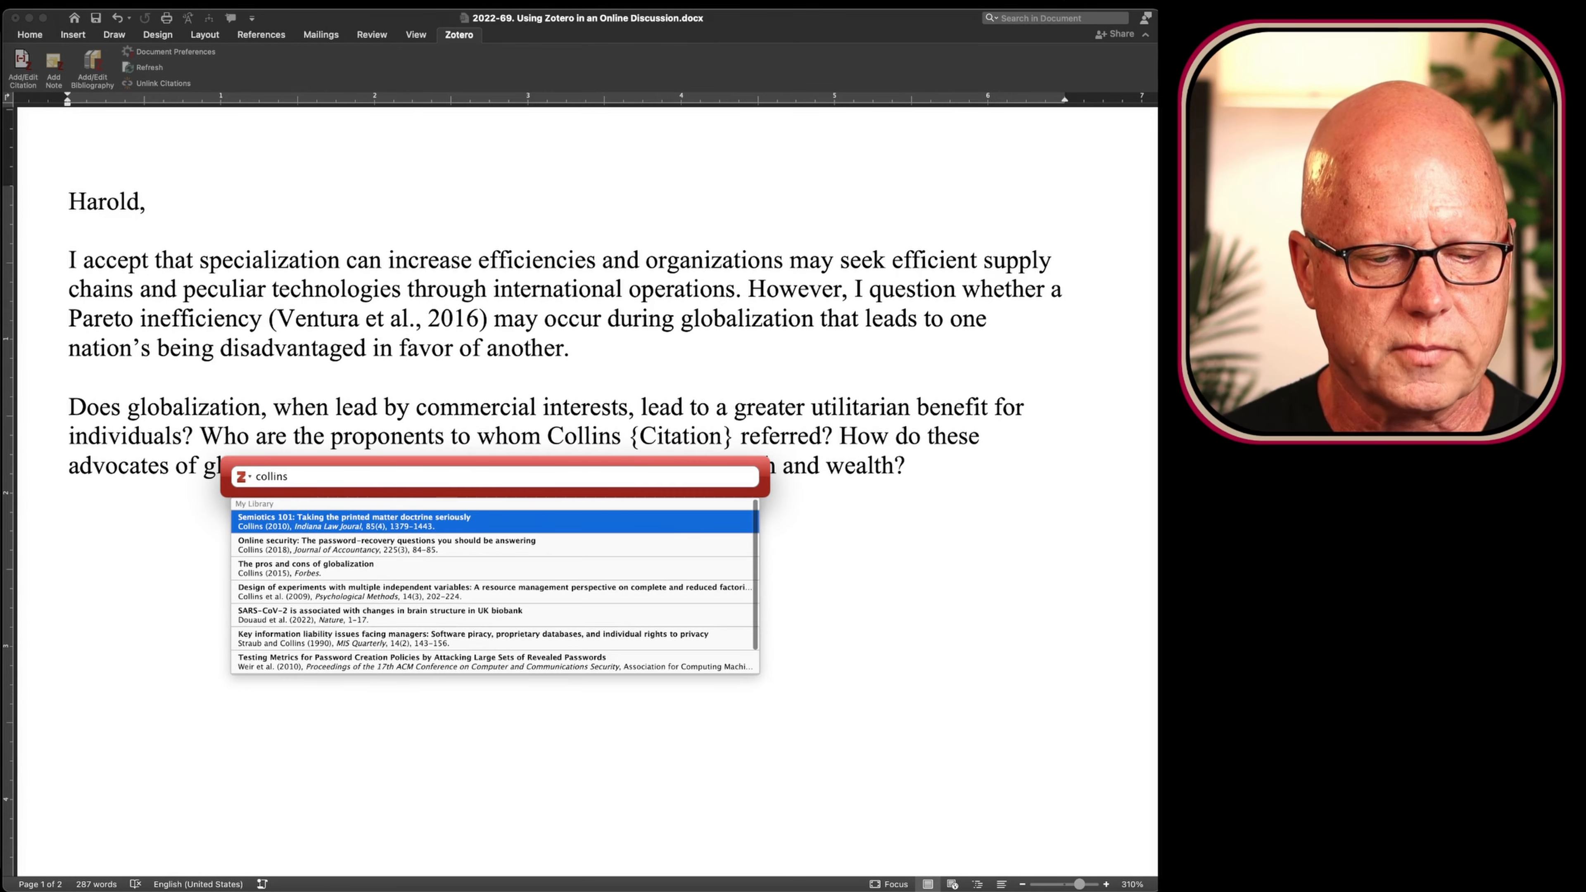
pyautogui.press('Down')
pyautogui.press('Down')
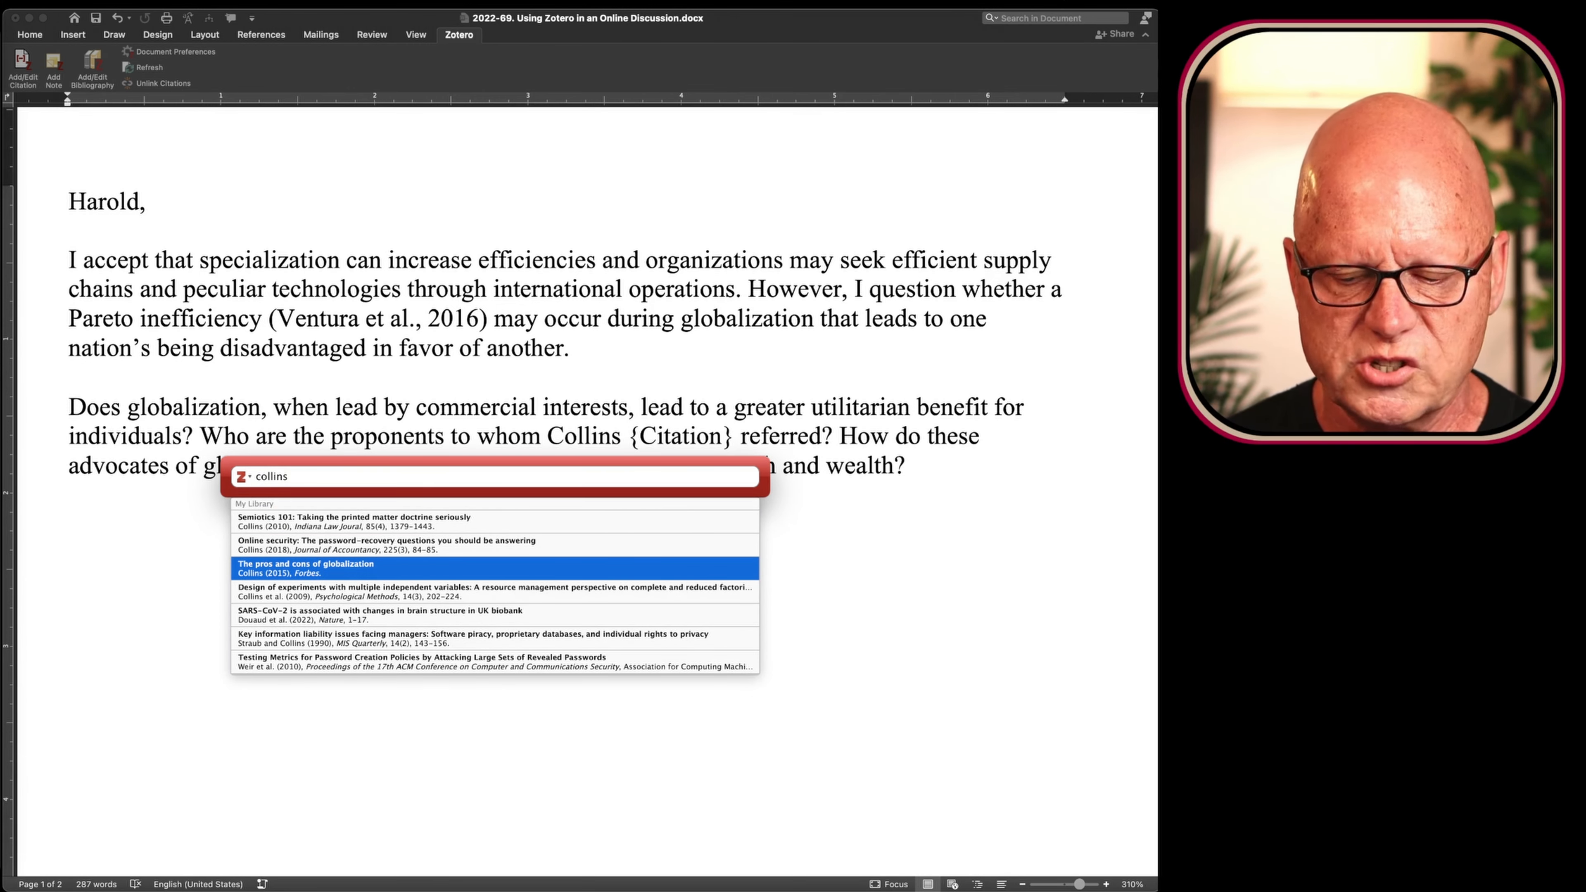
pyautogui.press('Return')
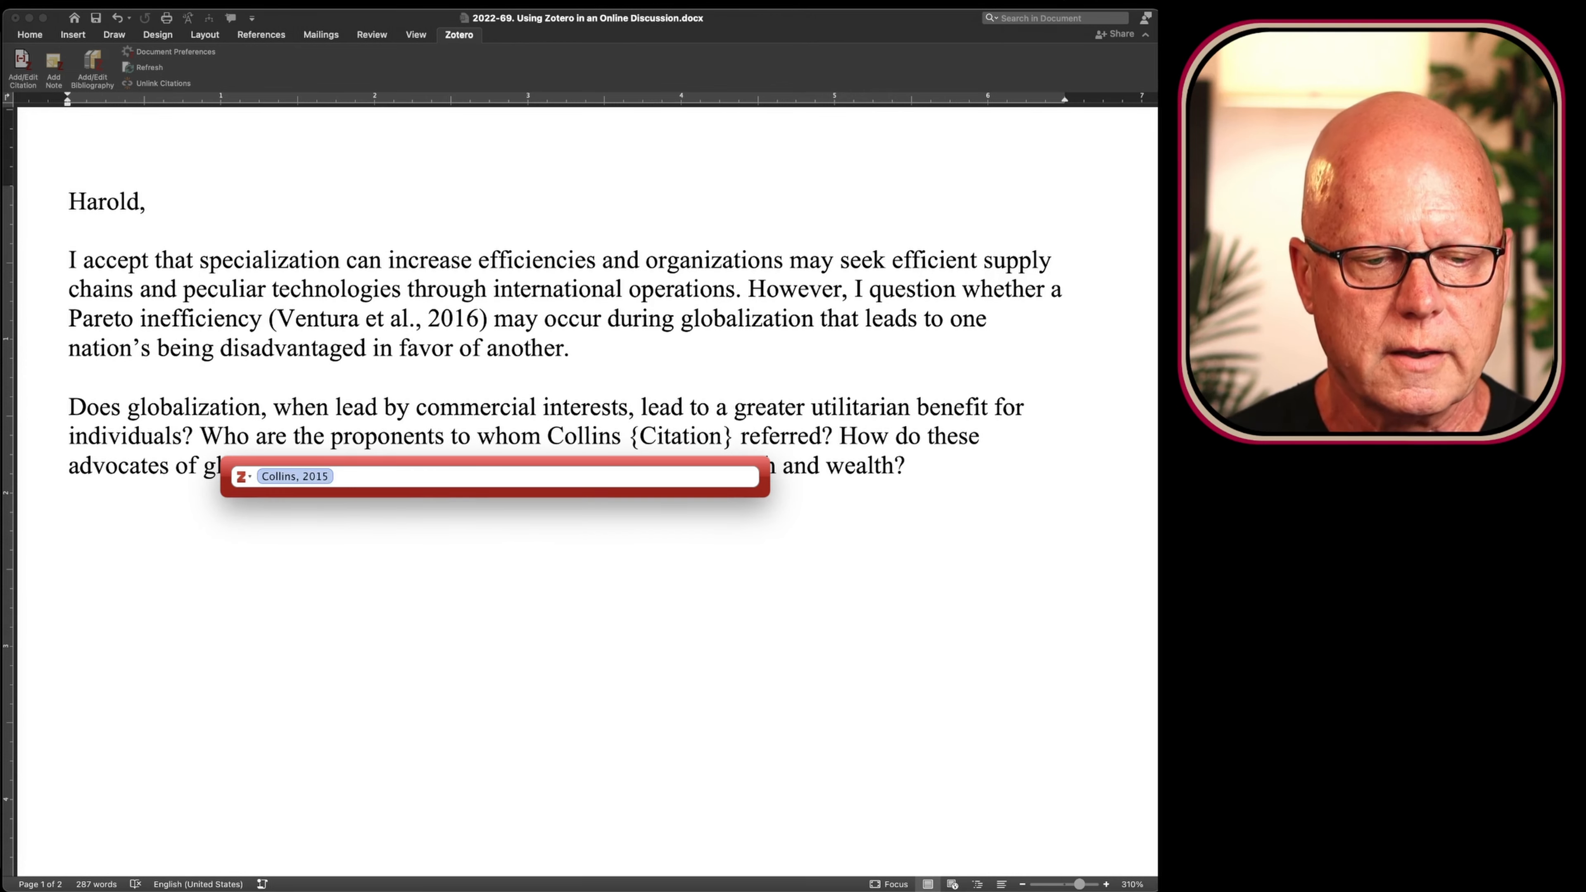
pyautogui.click(286, 473)
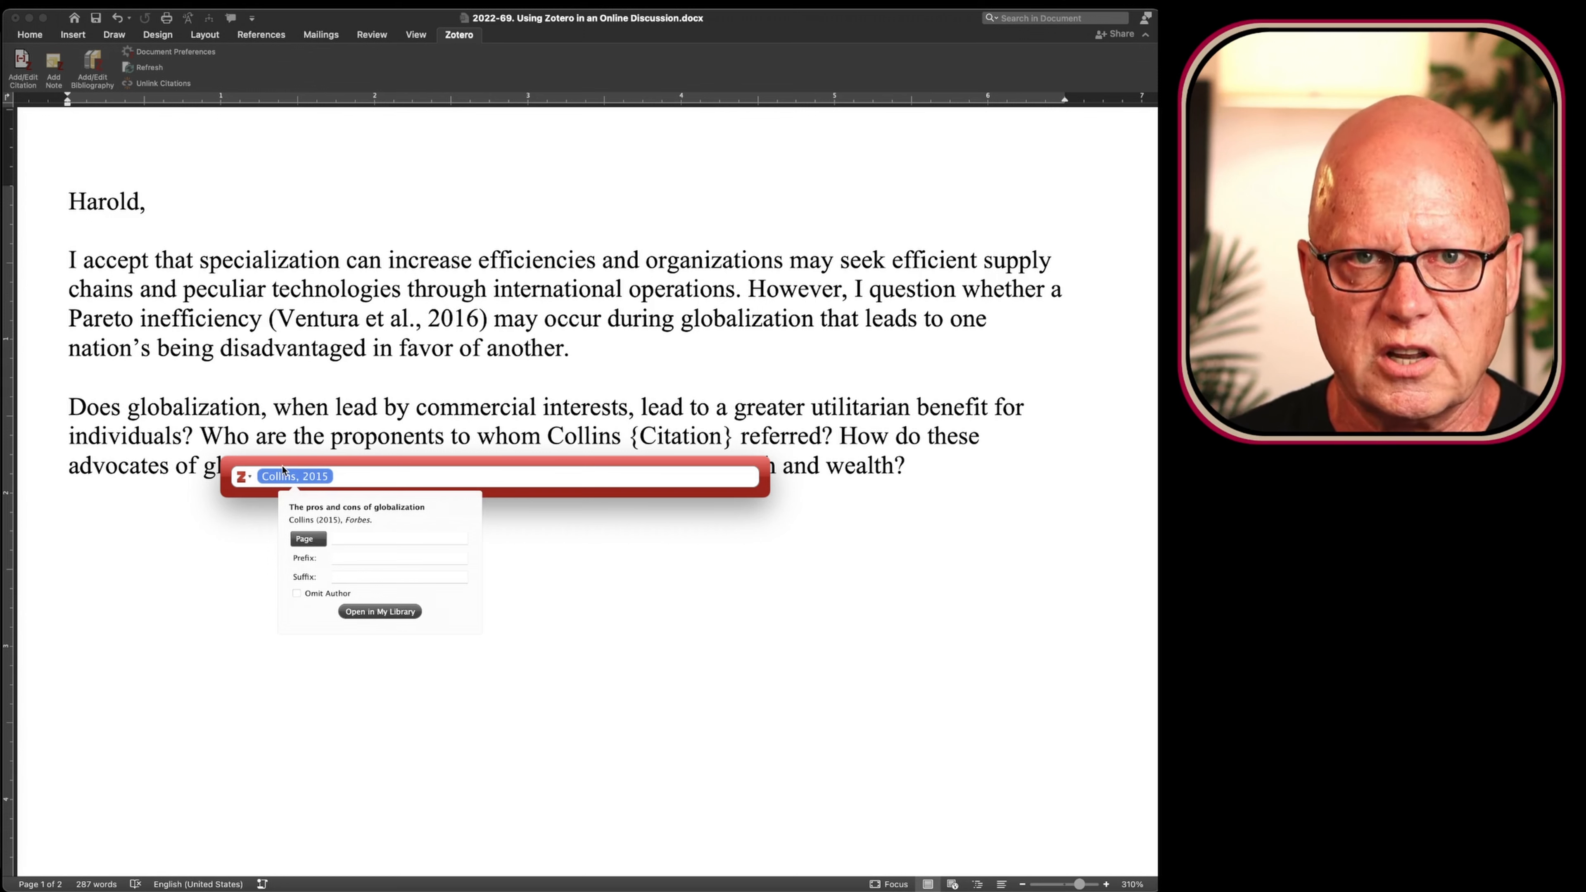
pyautogui.click(297, 593)
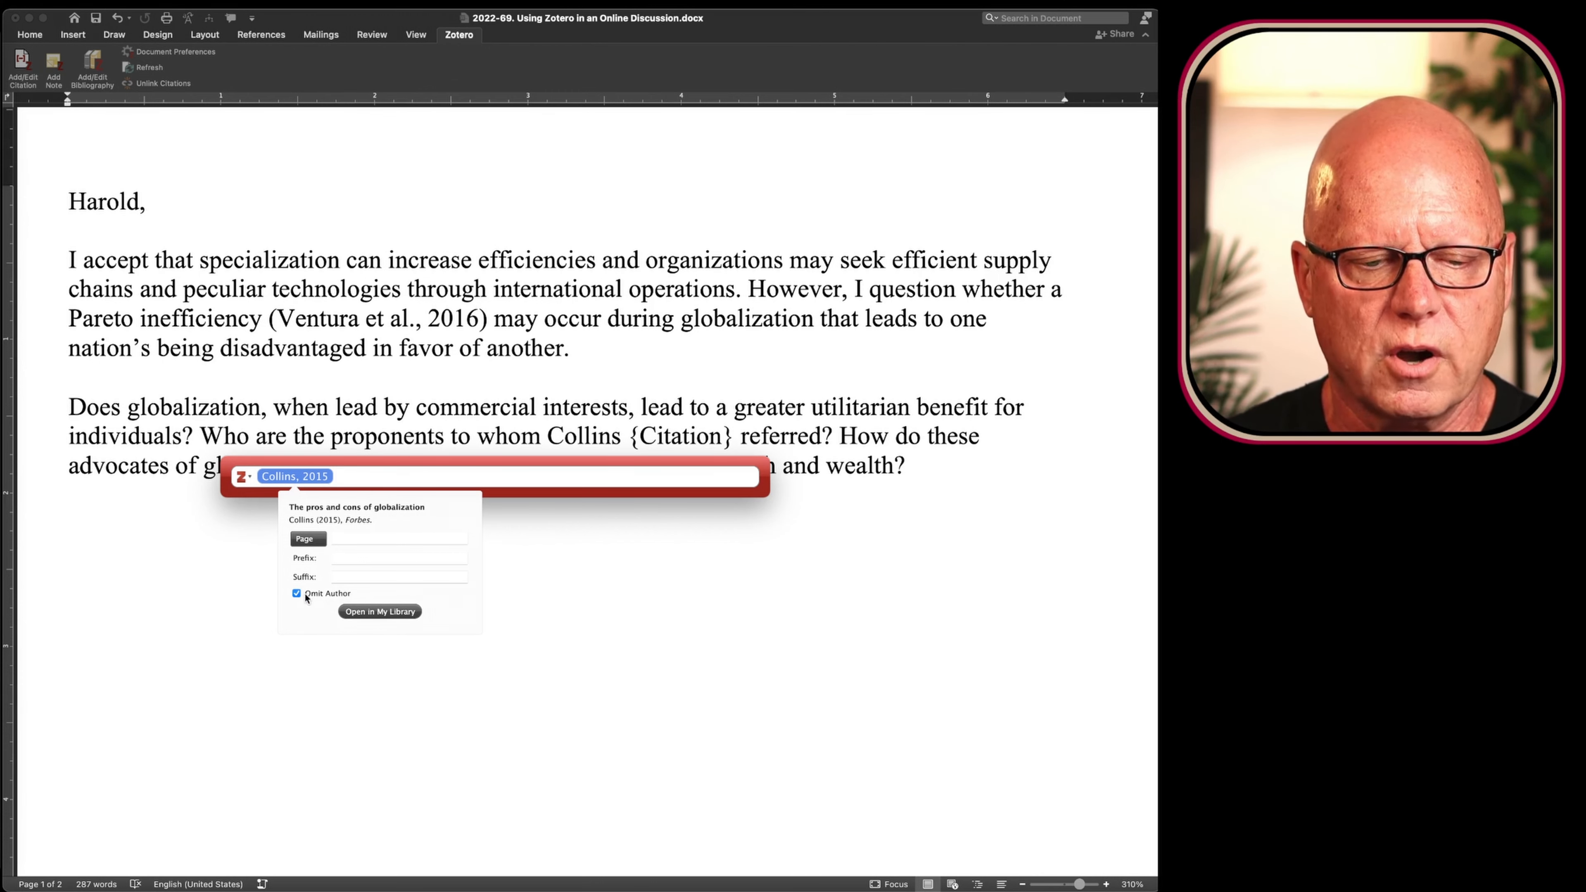
pyautogui.click(368, 474)
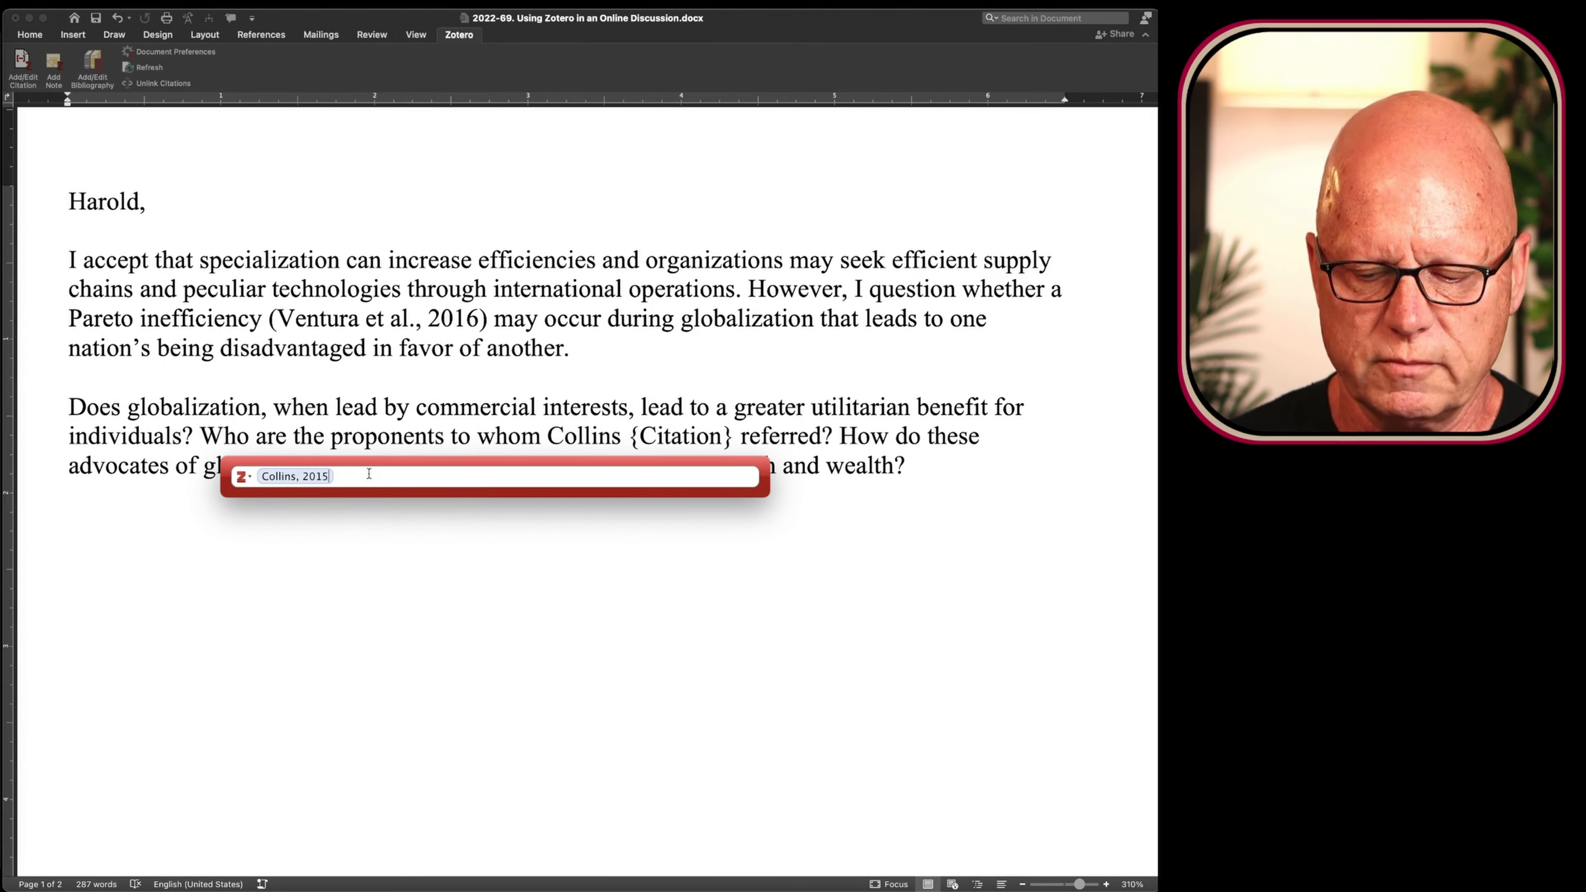
pyautogui.press('Return')
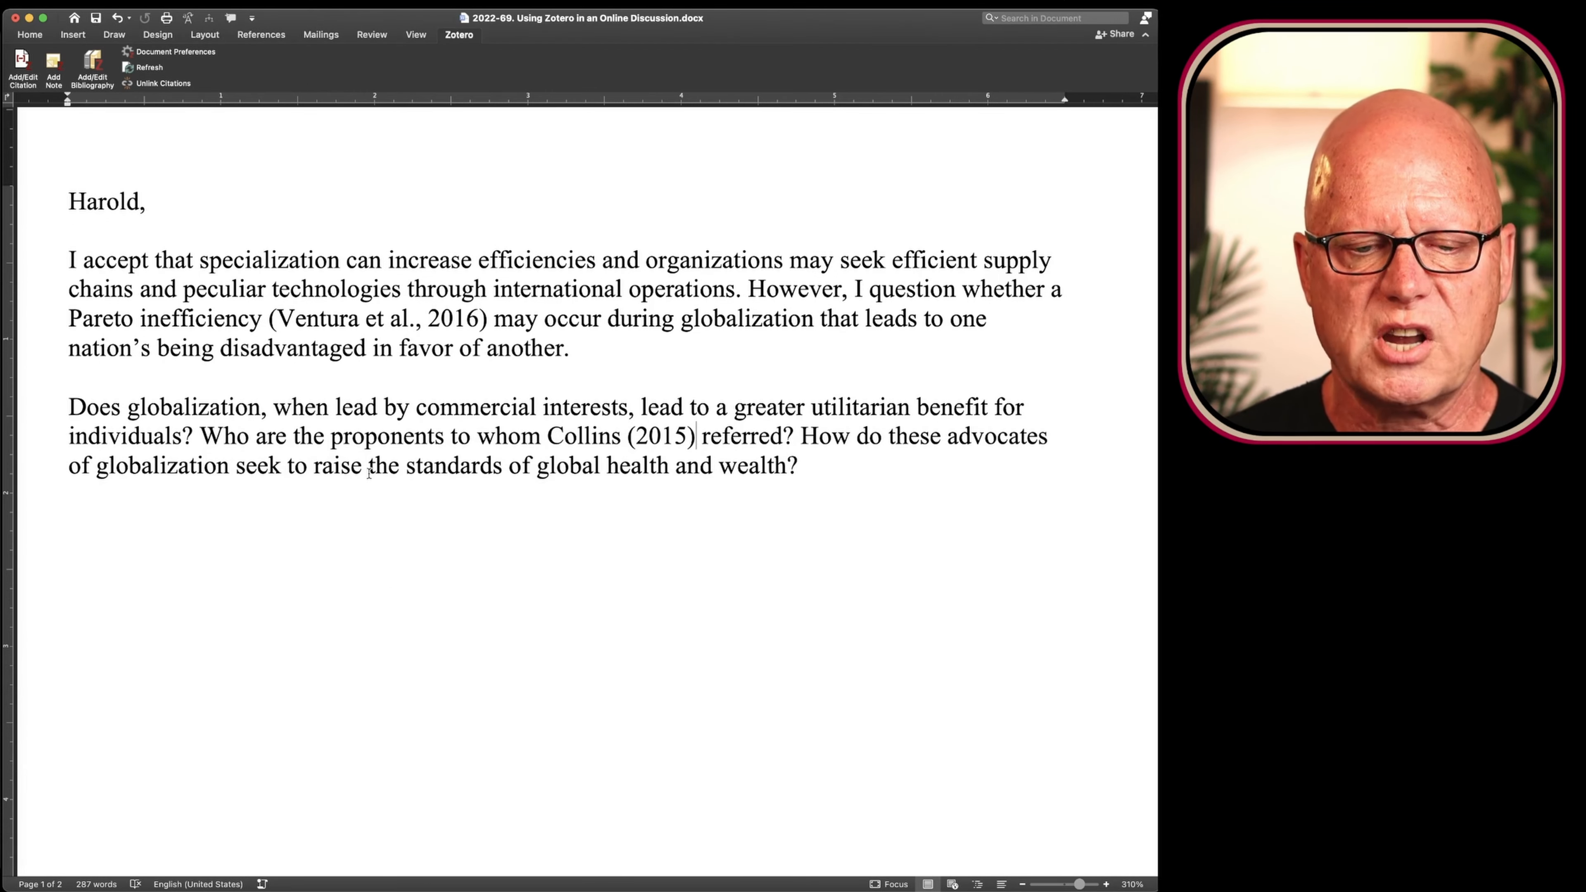
# Add a "References" heading below the last paragraph and insert the Zotero bibliography beneath it
pyautogui.scroll(-1, 368, 474)
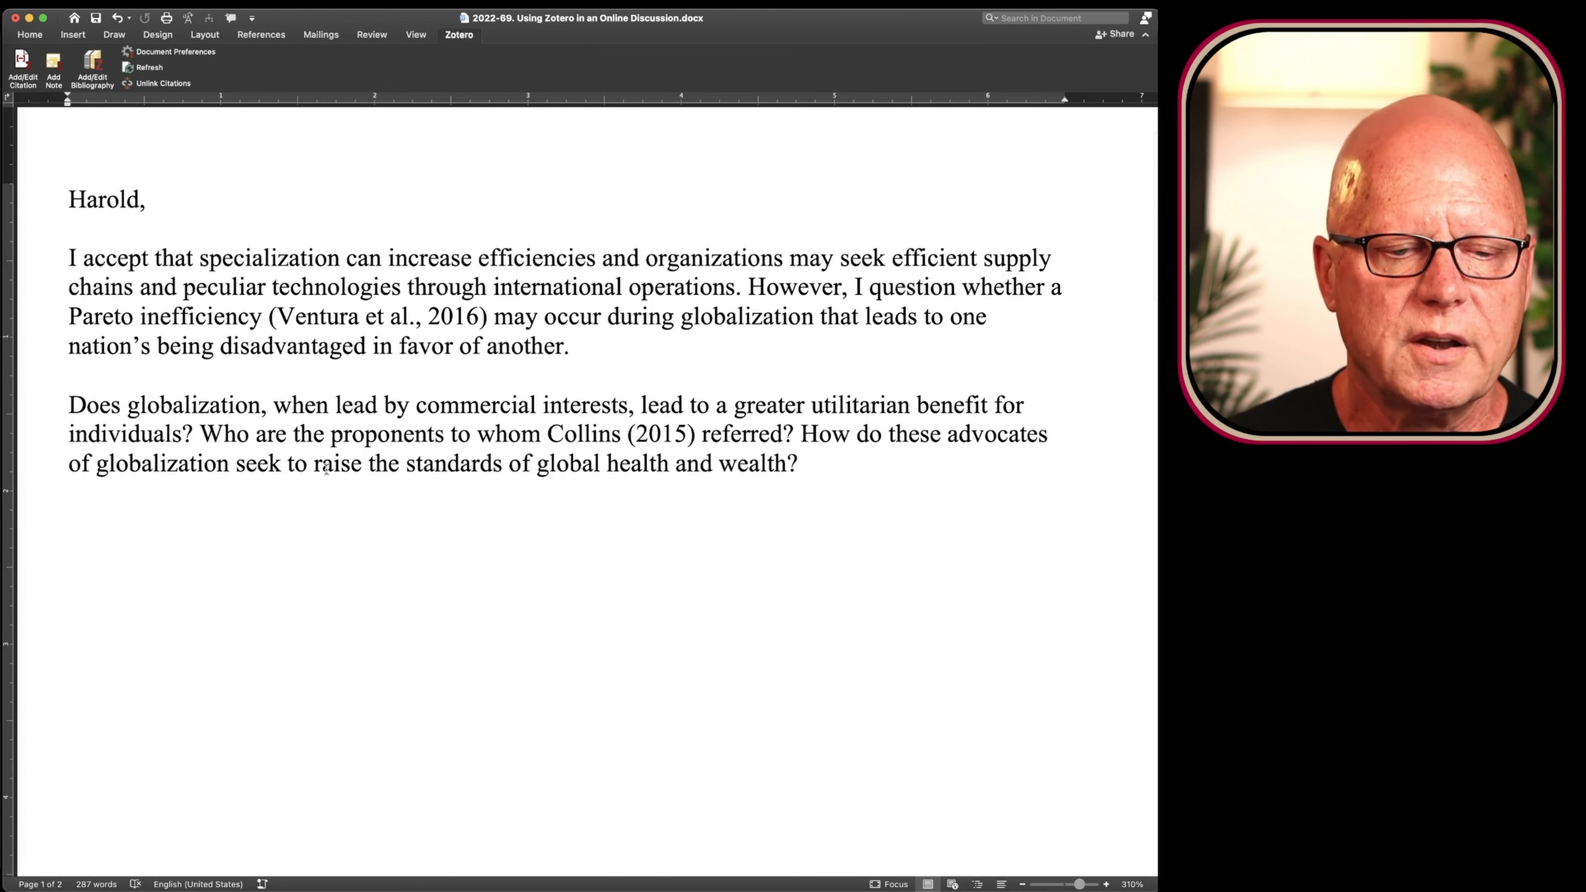
pyautogui.click(124, 519)
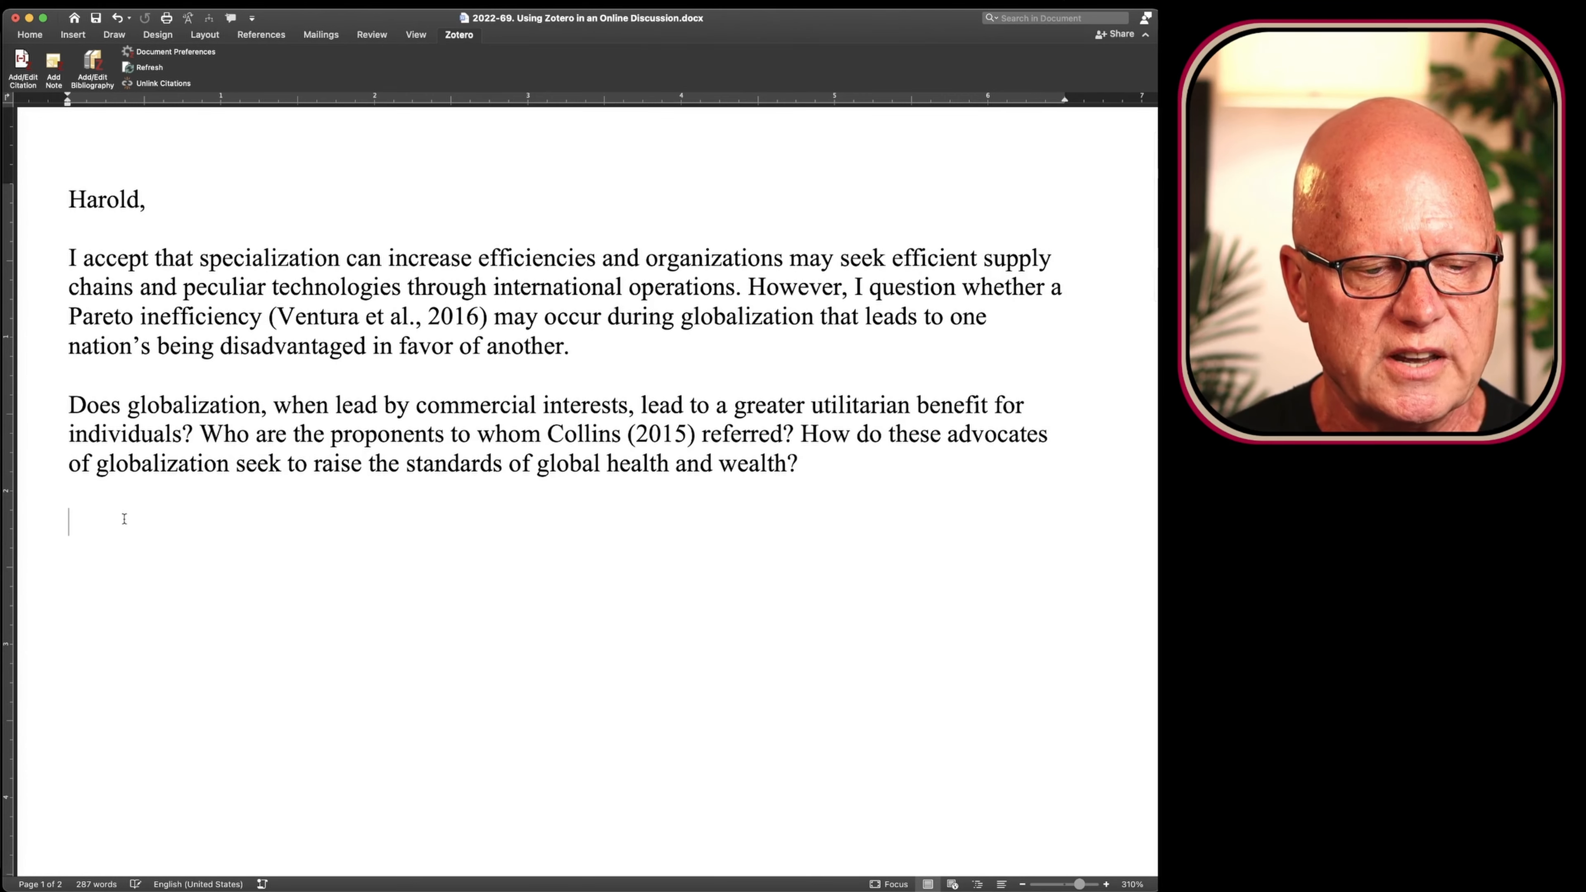
pyautogui.write('References')
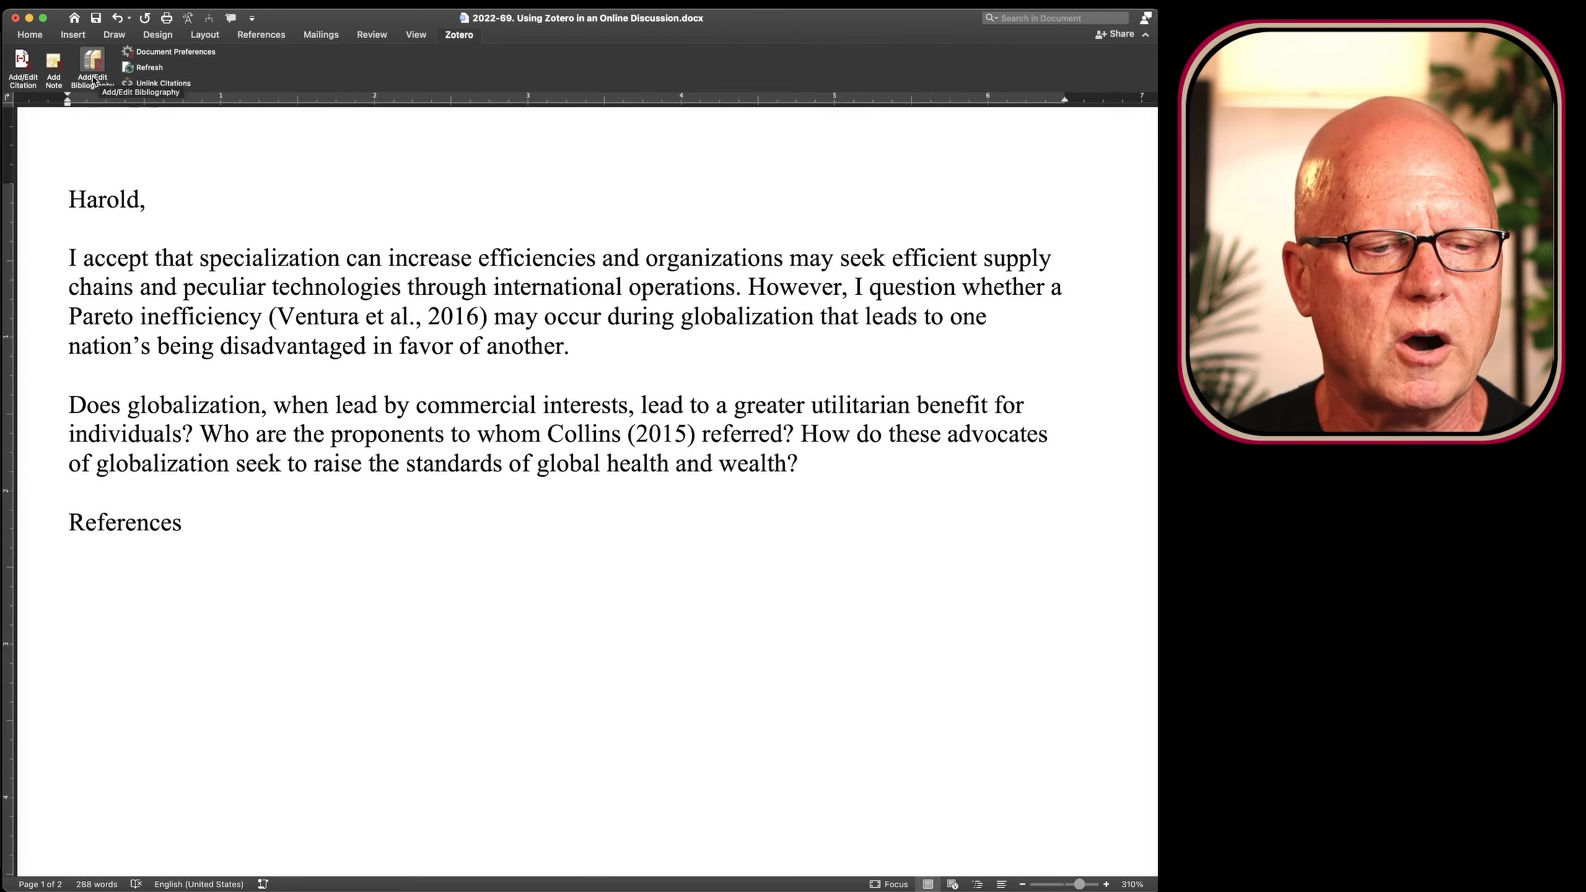
pyautogui.click(91, 70)
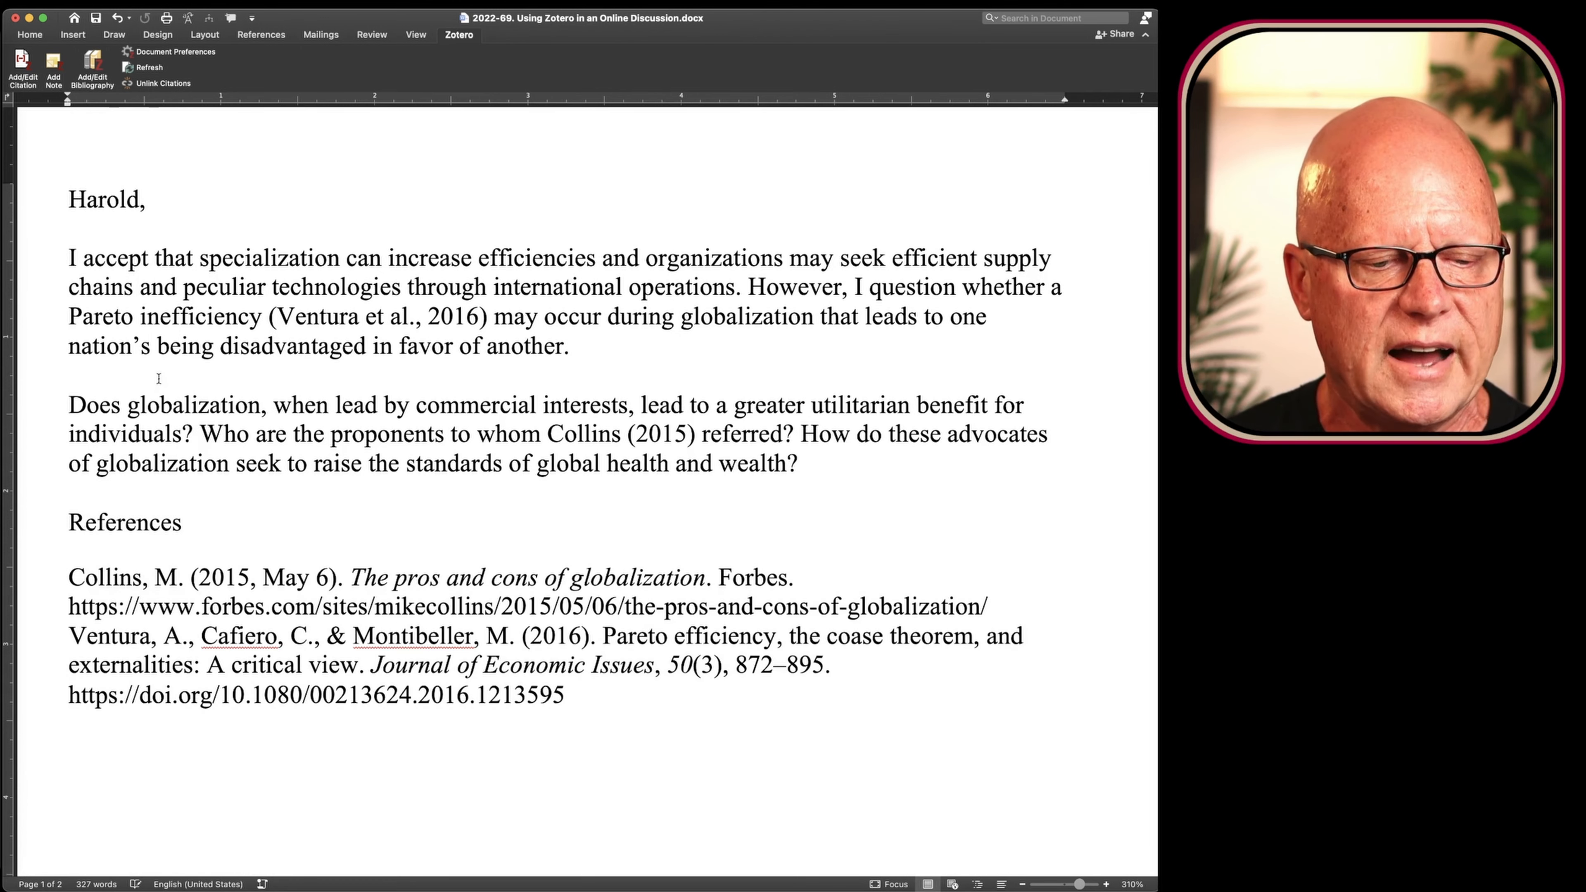
# Separate the two bibliography entries with a blank line and make the References heading bold
pyautogui.click(71, 632)
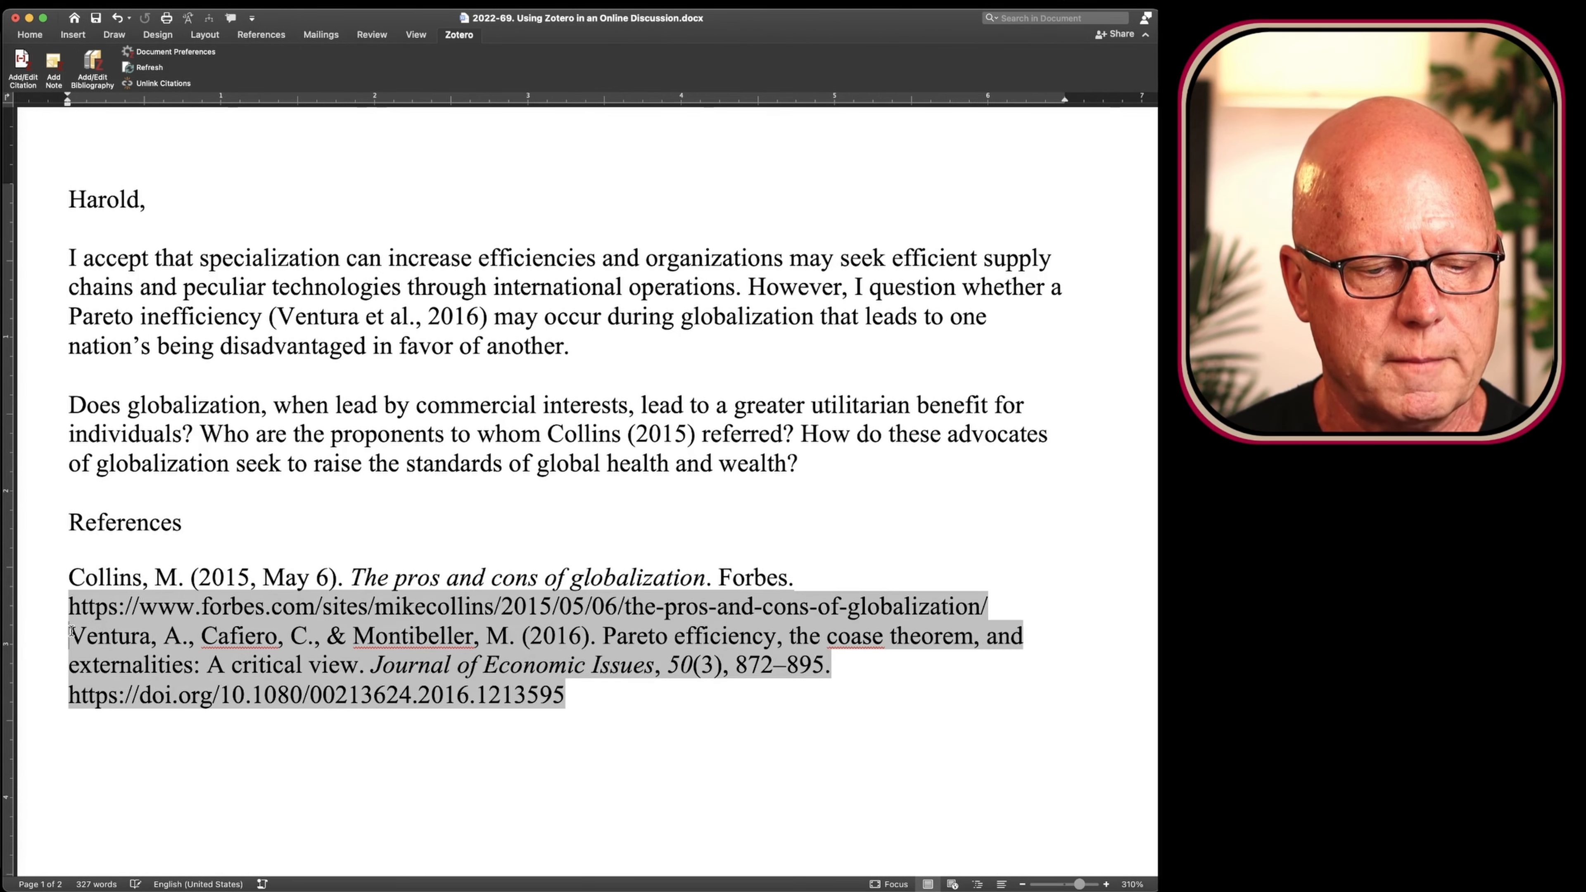
pyautogui.press('Return')
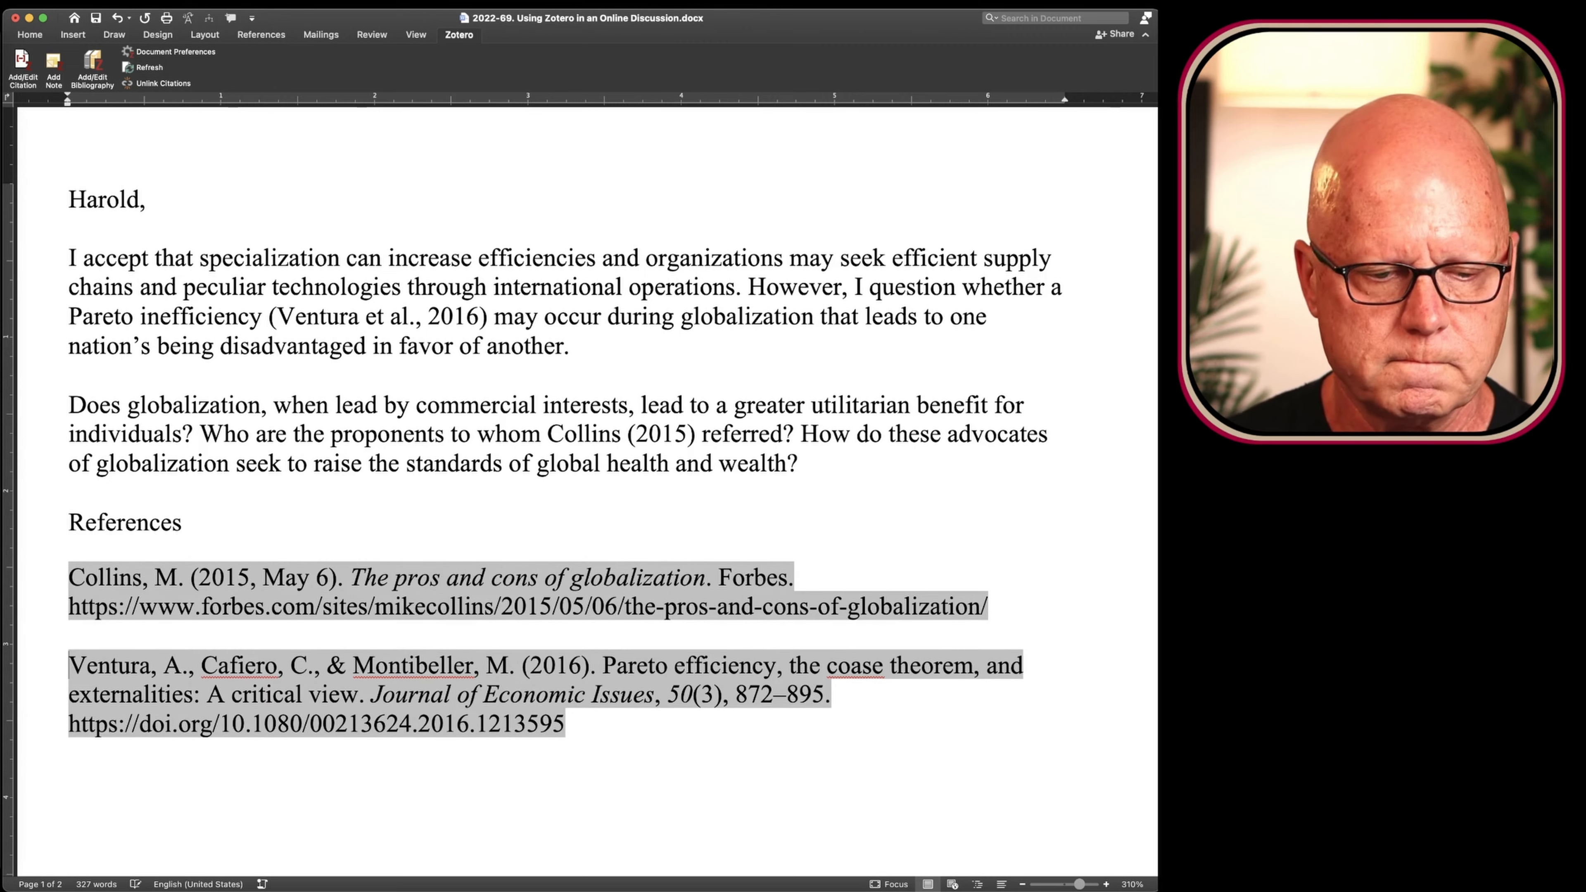
pyautogui.hscroll(3, 111, 517)
pyautogui.hscroll(-2, 111, 517)
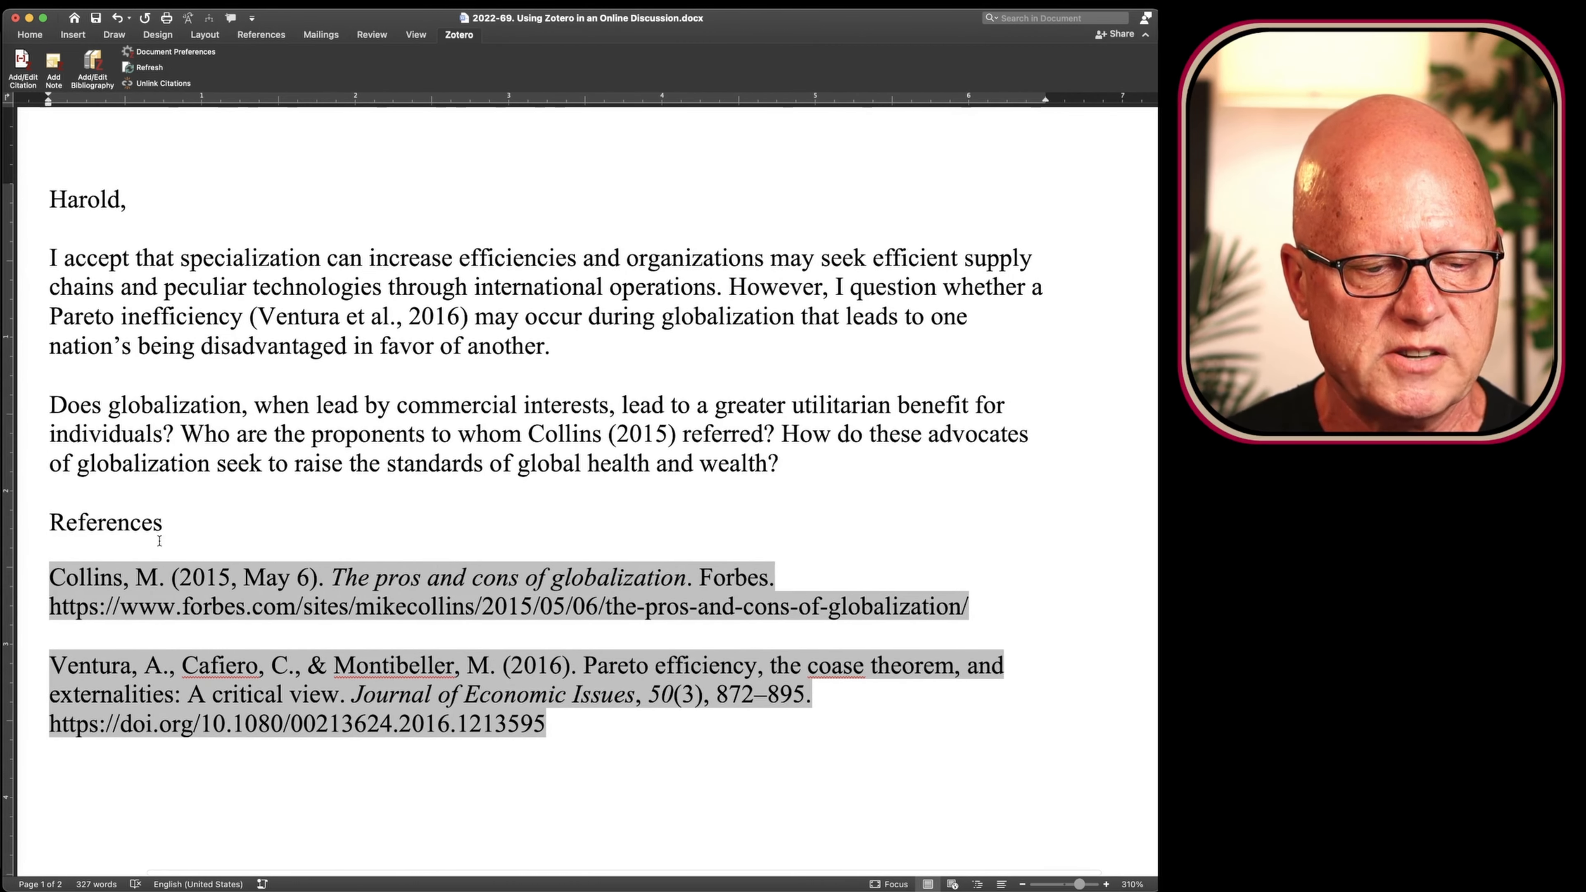
pyautogui.tripleClick(111, 517)
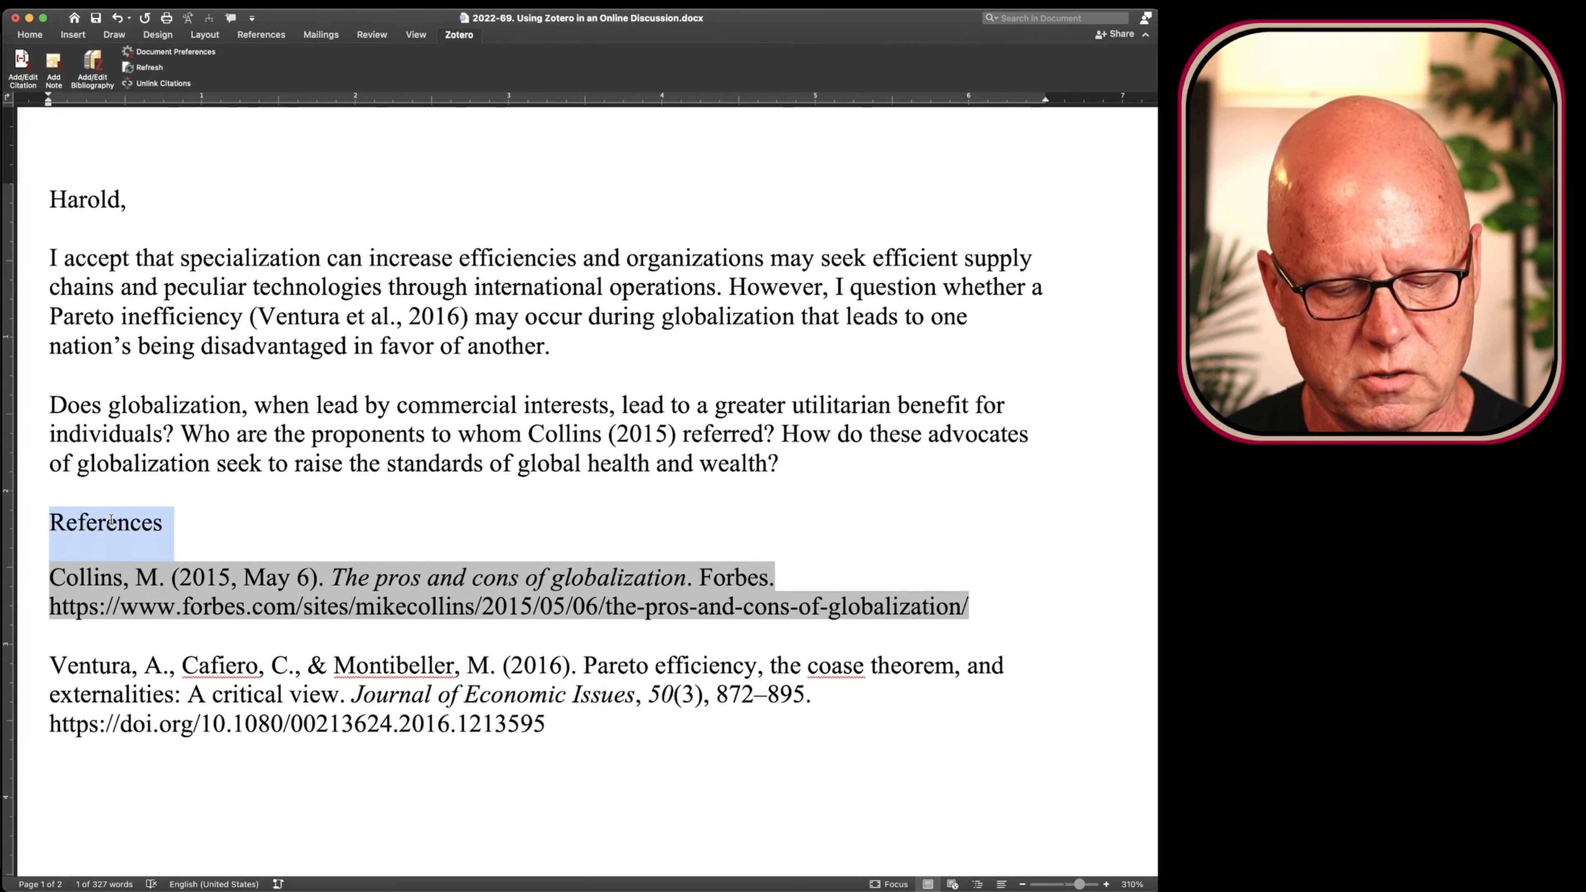
pyautogui.press('super+b')
pyautogui.click(249, 510)
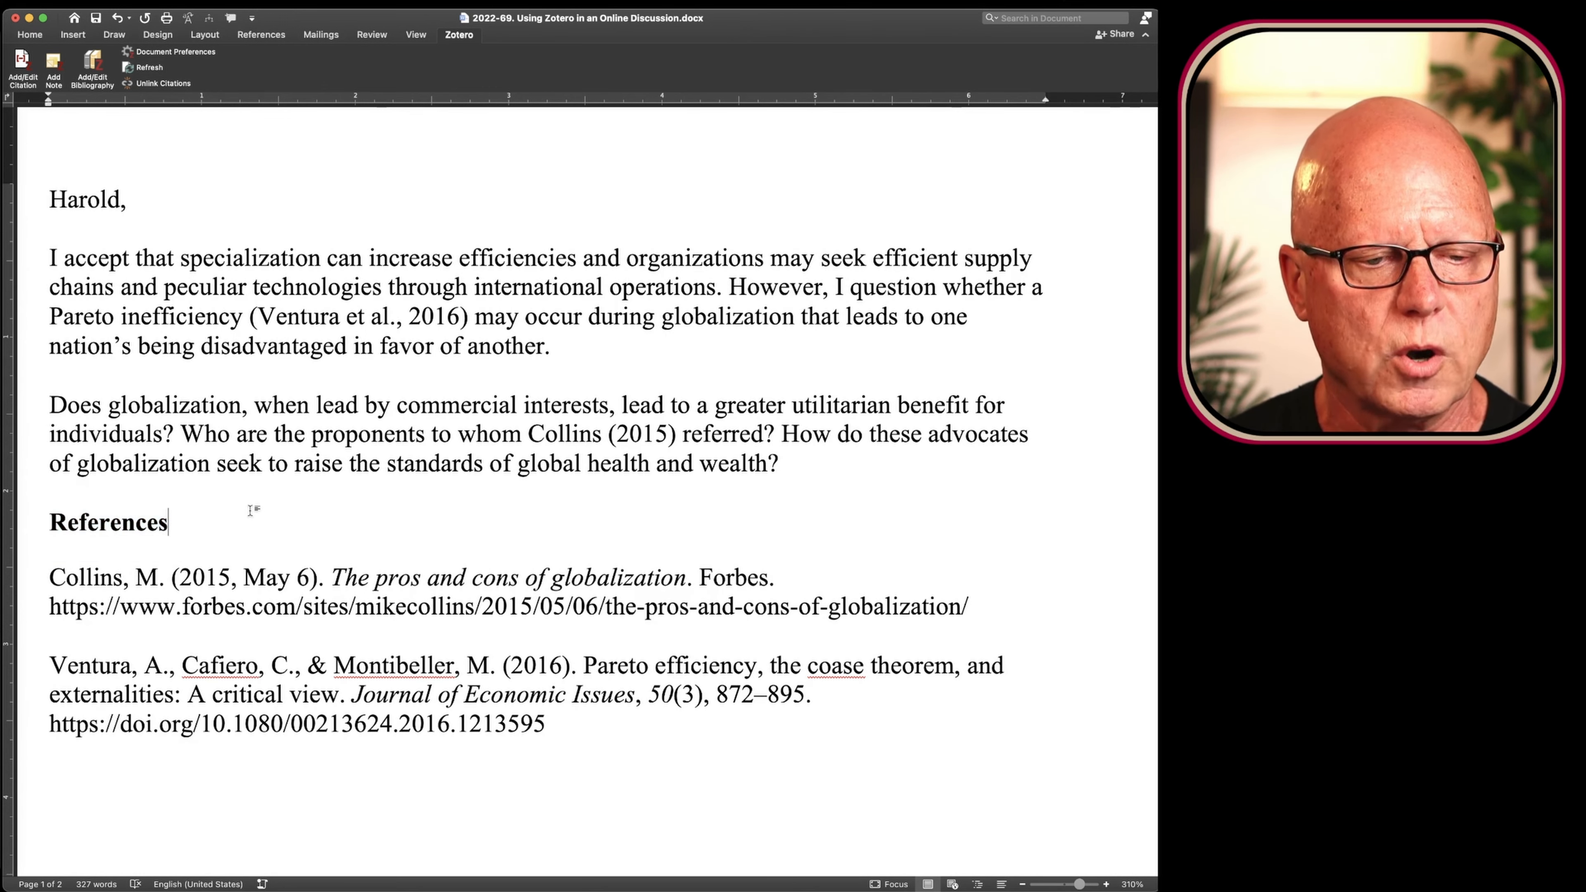